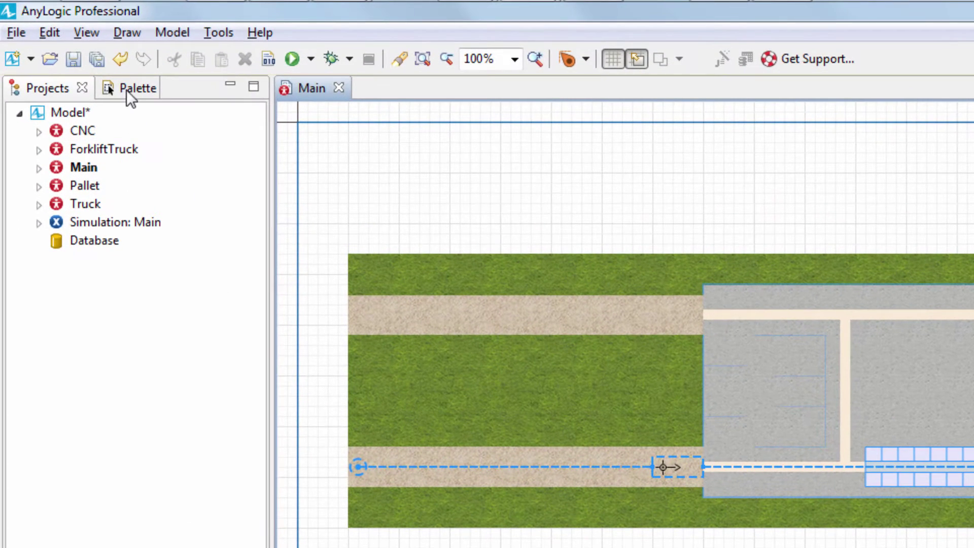
Step: Place a new View Area from the Presentation palette above the process flowchart
left_click(129, 89)
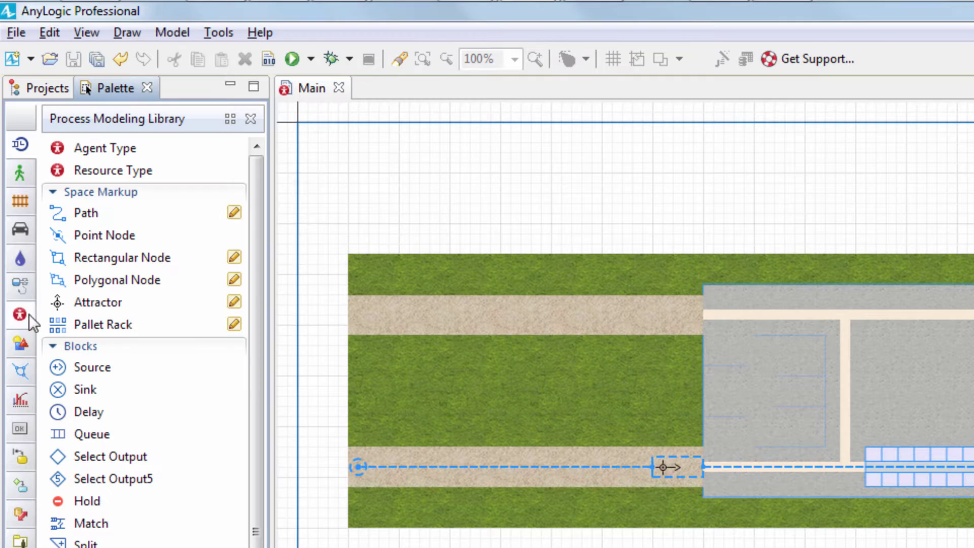
left_click(24, 343)
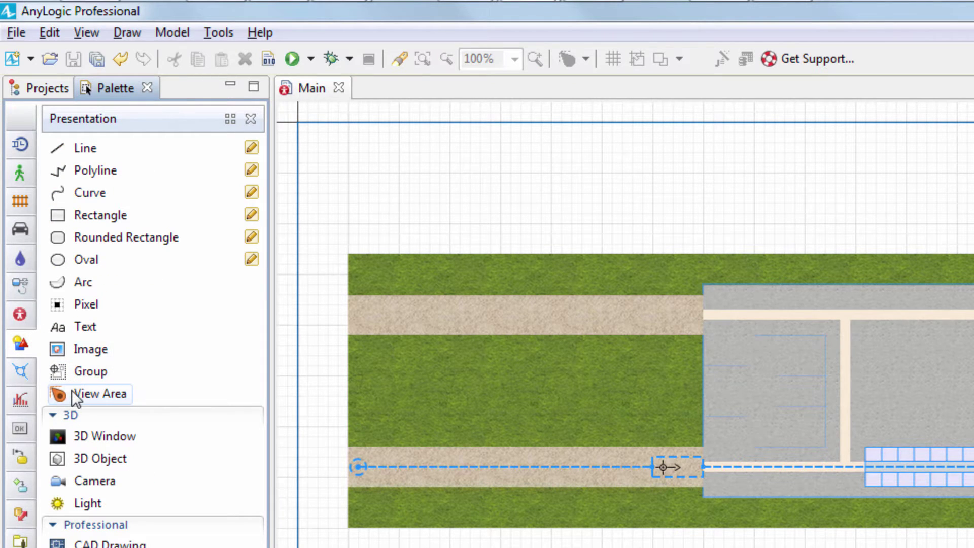
left_click_drag(76, 398, 184, 306)
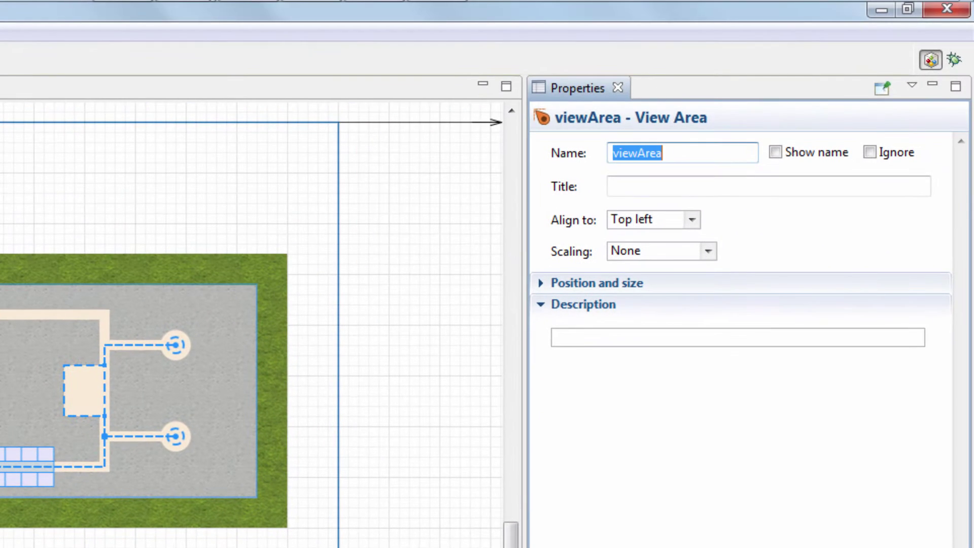
Step: Name the view area viewLogic and give it the title [Logic]
type("viewLogic")
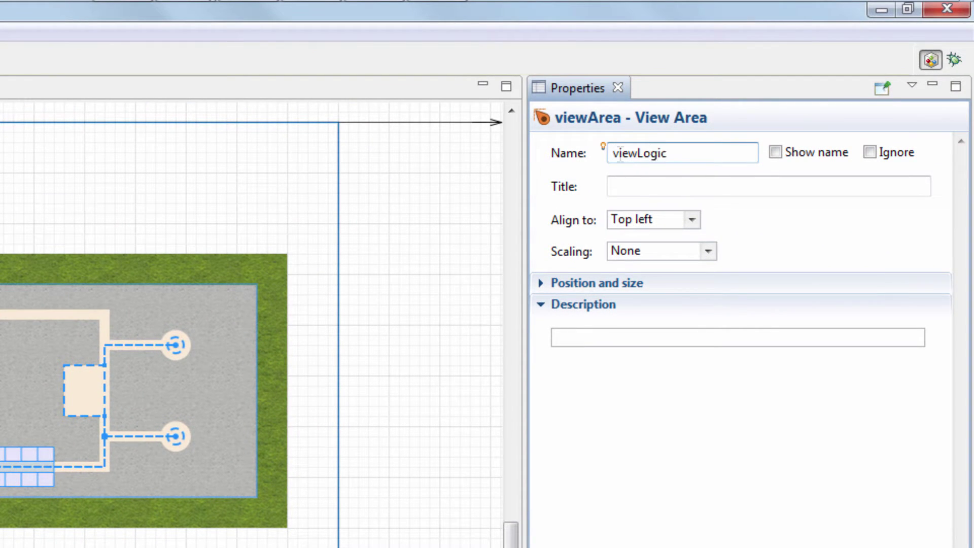
left_click(621, 187)
type("[Logi")
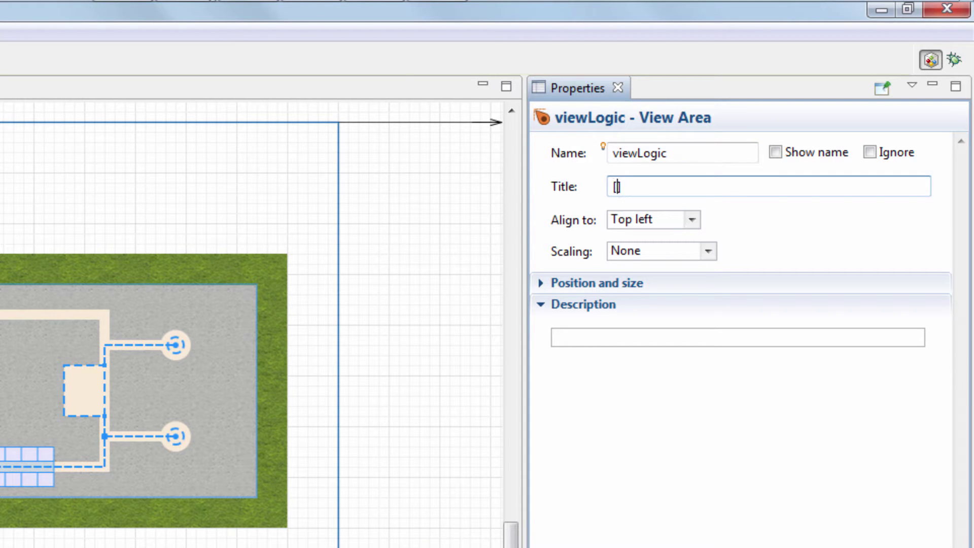
type("c]")
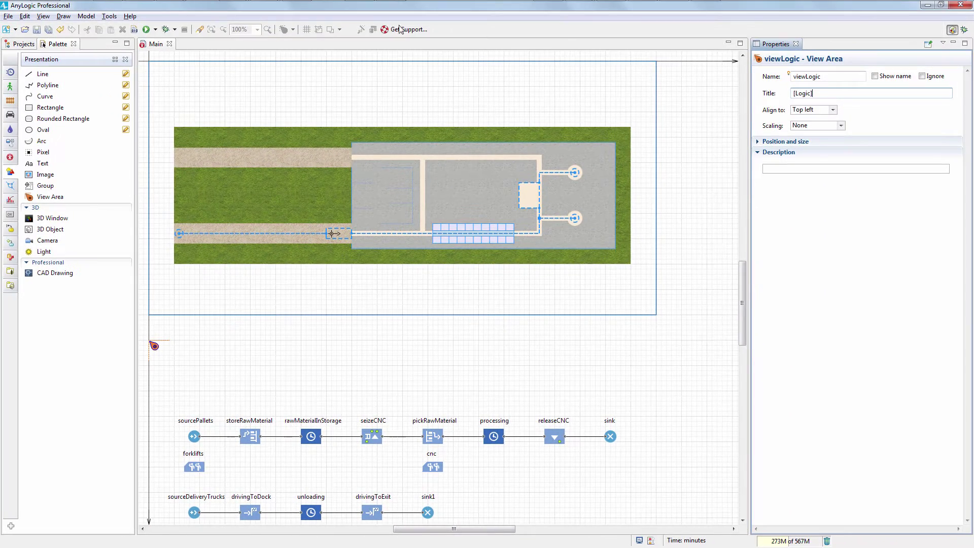
left_click(146, 29)
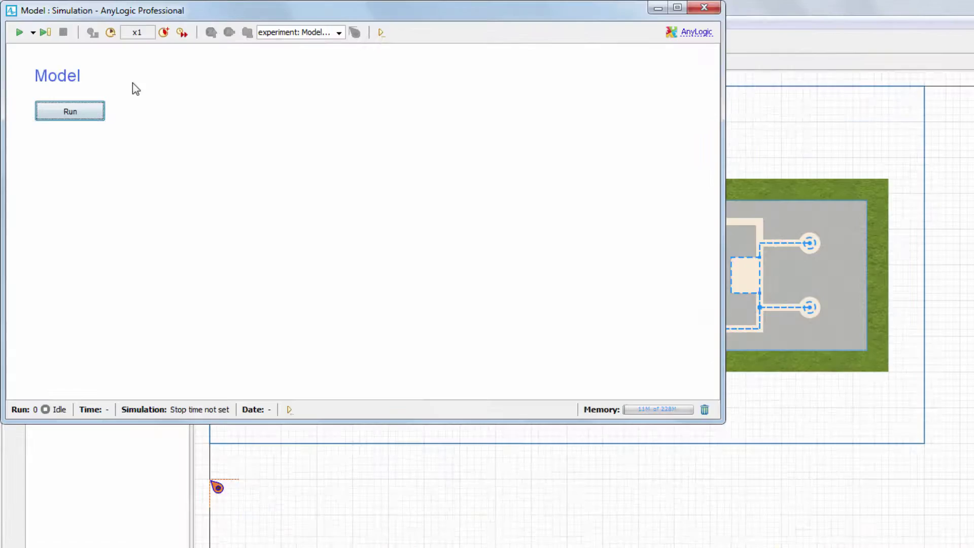
left_click(85, 108)
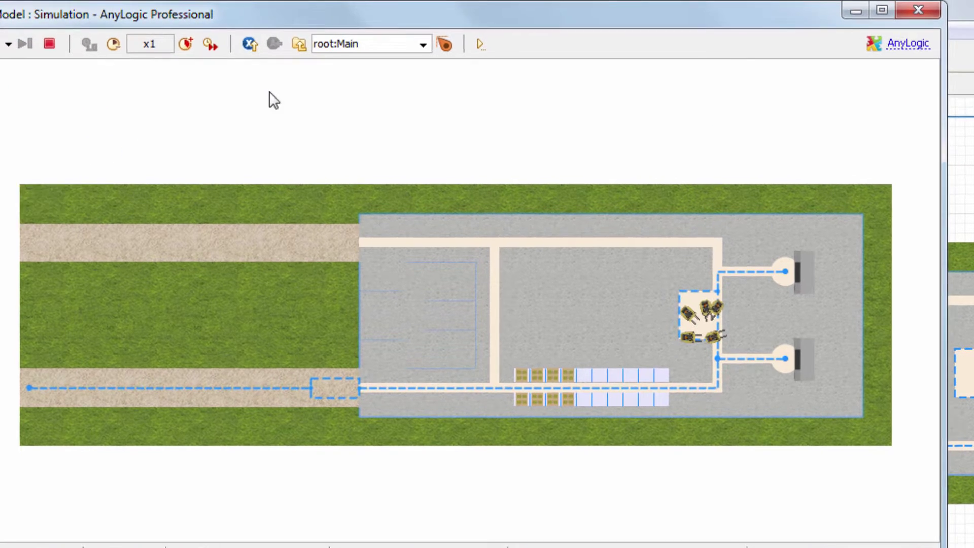
left_click(444, 45)
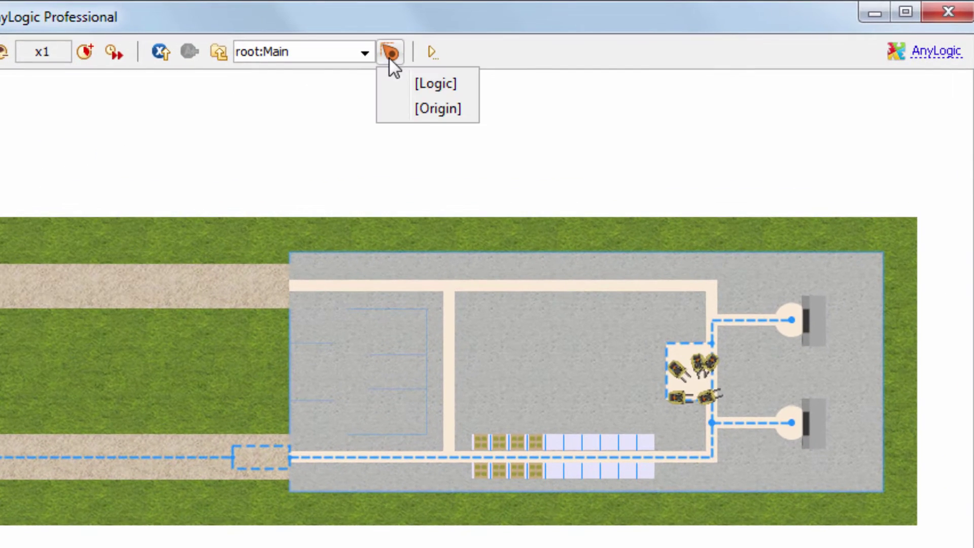
left_click(398, 85)
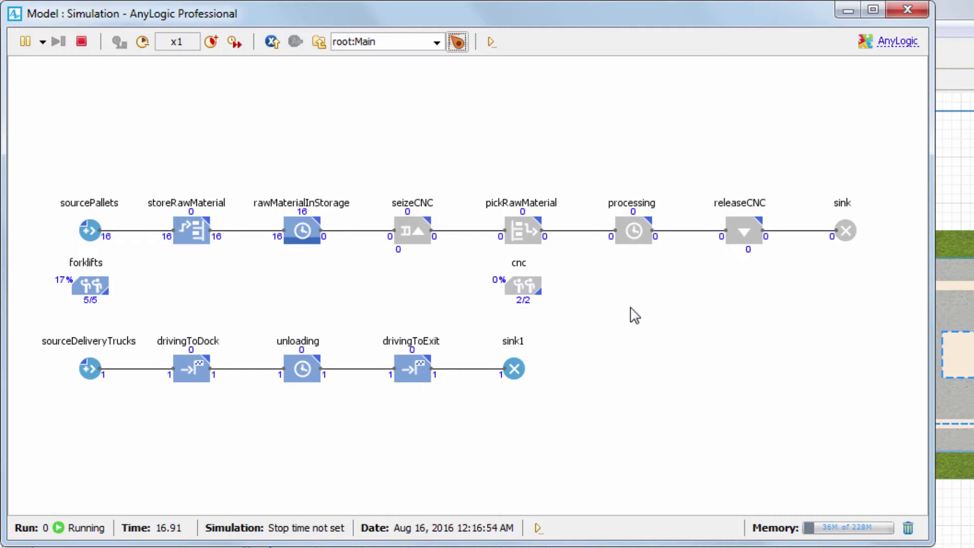
right_click(629, 308)
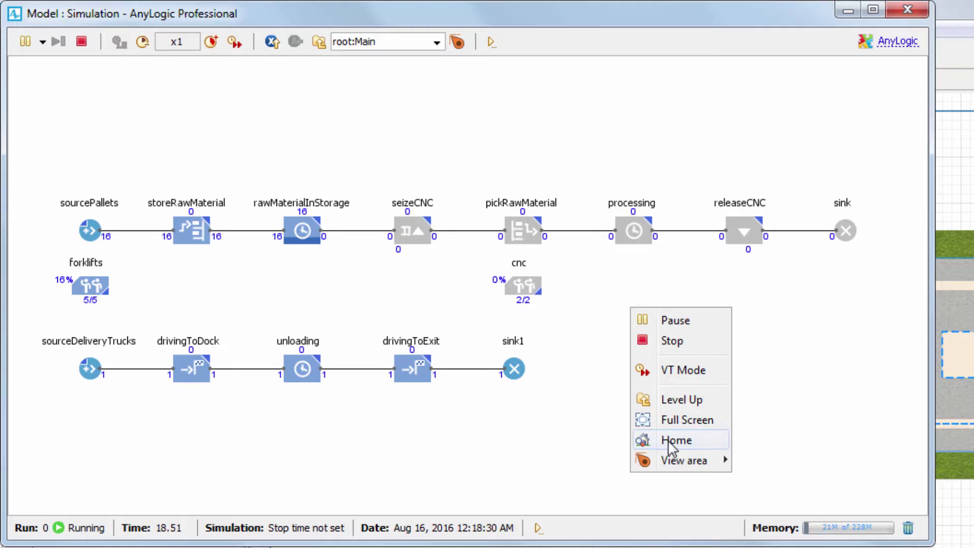
mouse_move(675, 460)
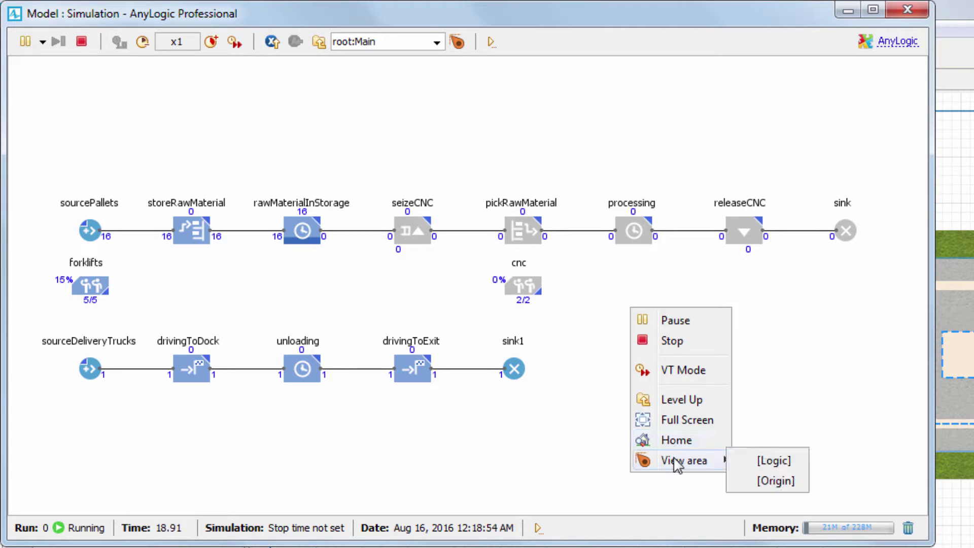
left_click(776, 481)
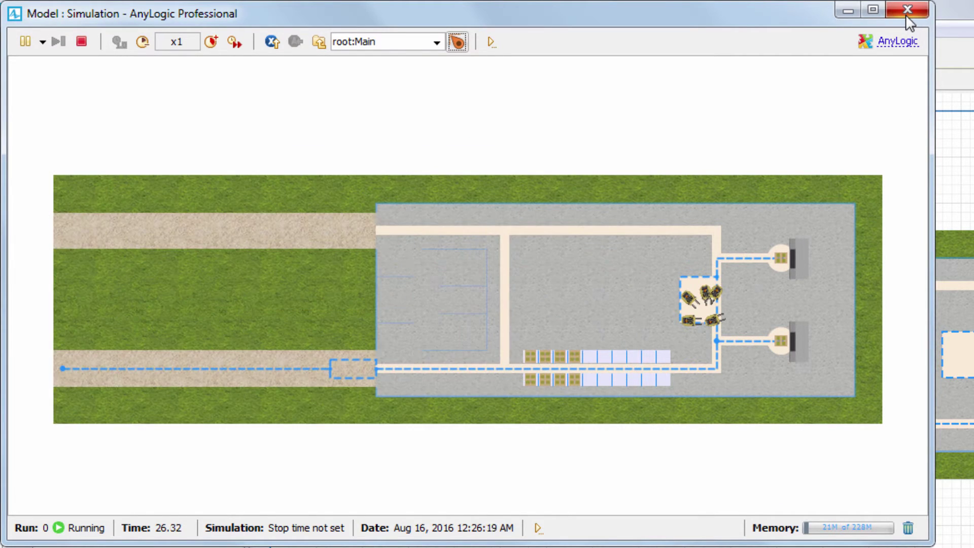
left_click(908, 14)
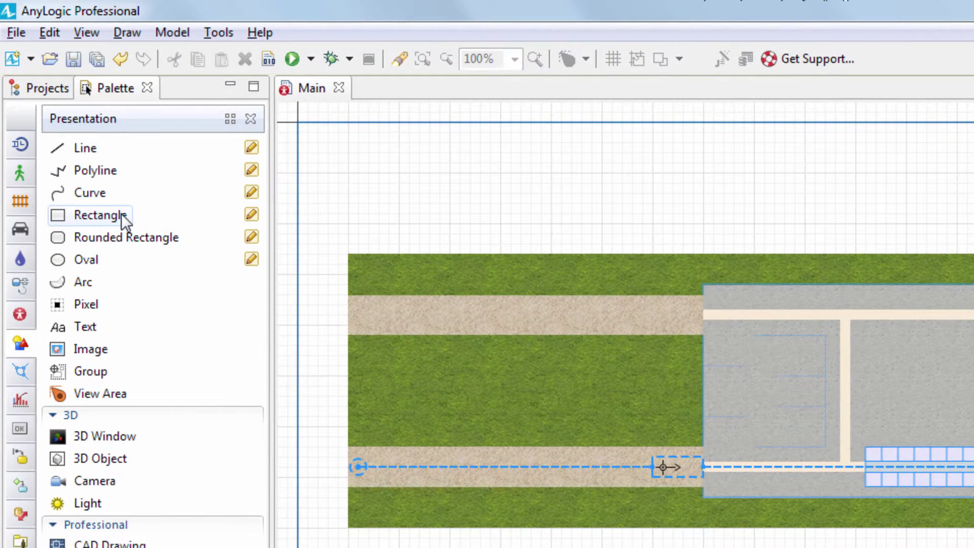
Step: Draw a rectangle at the diagram's top-left and stretch it across the view area's width
left_click_drag(124, 219, 301, 125)
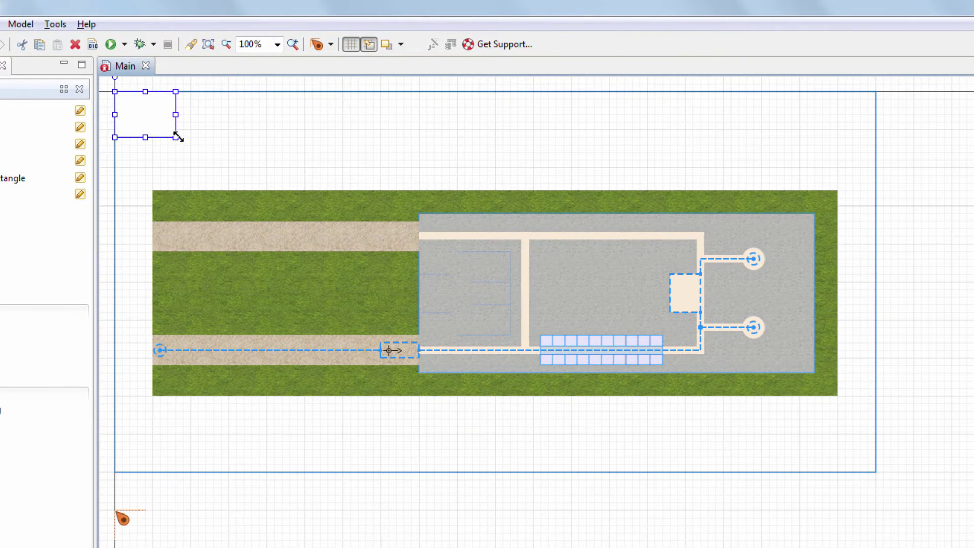
left_click_drag(380, 183, 463, 183)
left_click_drag(239, 137, 874, 128)
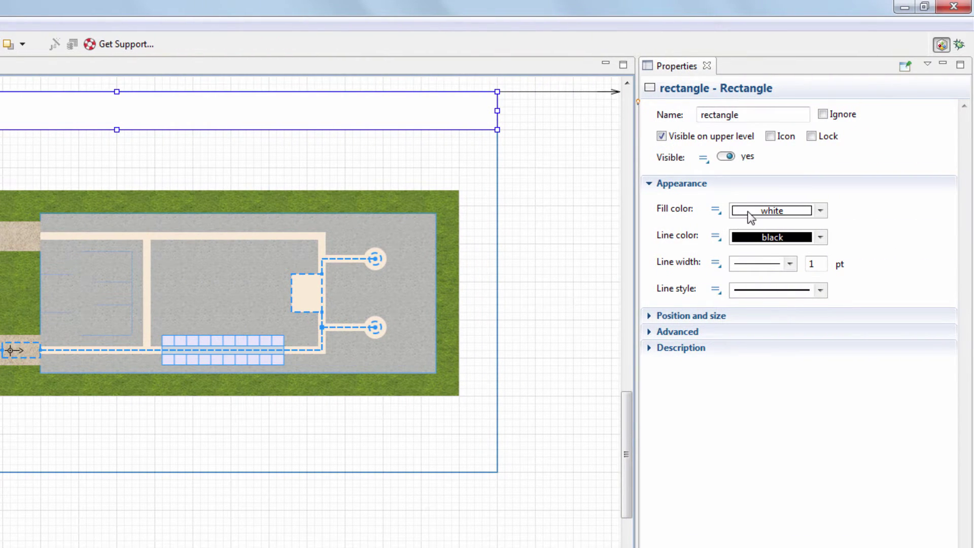
Step: Give the rectangle a dodgerBlue fill and No color for its line
left_click(750, 212)
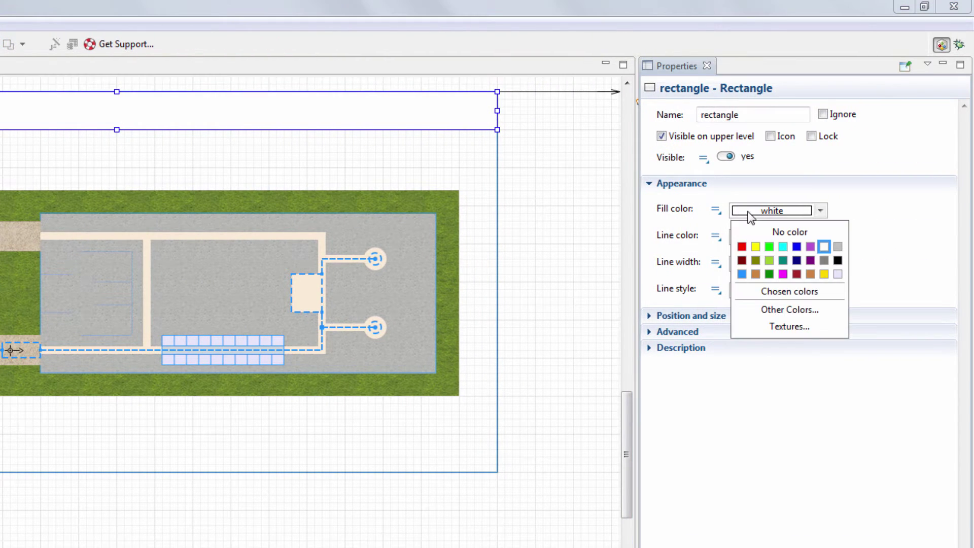
left_click(742, 274)
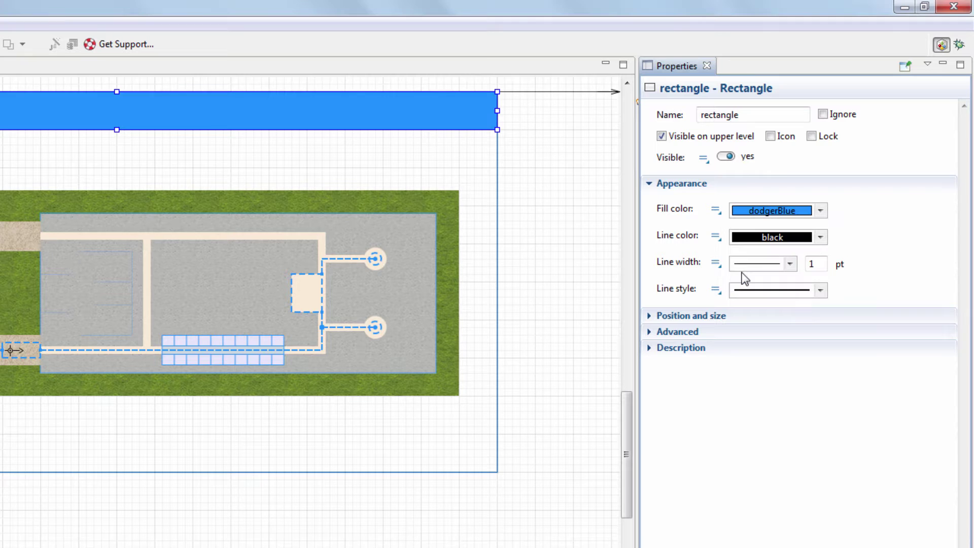
left_click(744, 238)
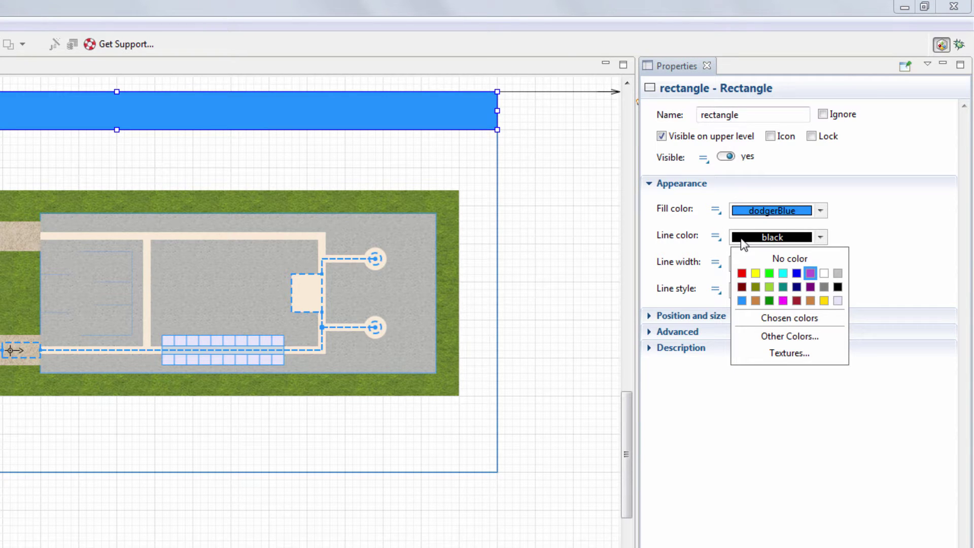
left_click(751, 261)
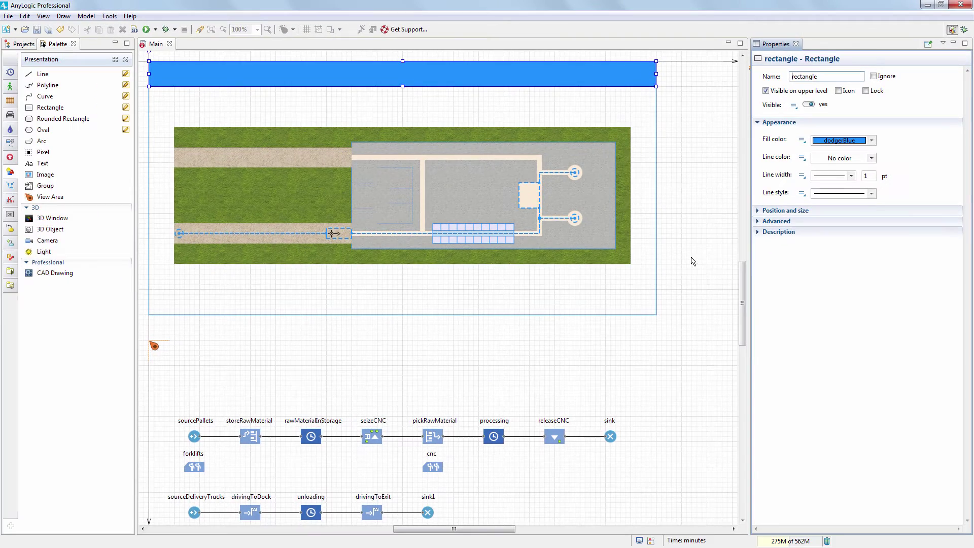
Step: Add a text label reading Model on the left end of the blue bar
left_click(516, 379)
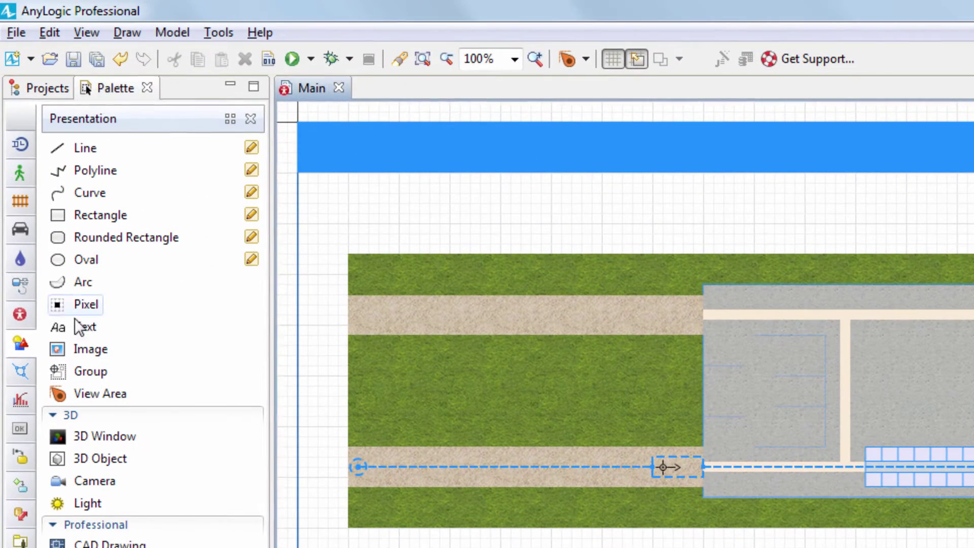
left_click_drag(41, 163, 163, 74)
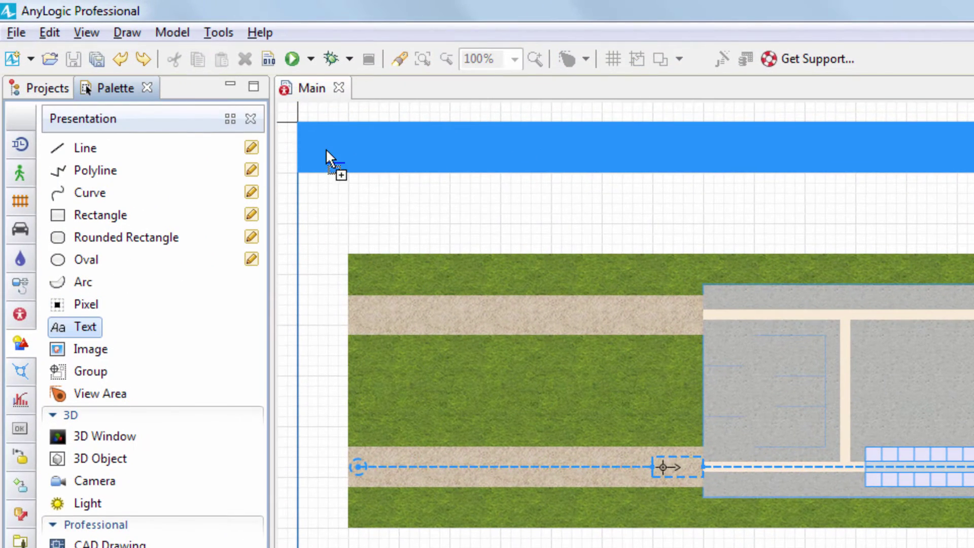
left_click_drag(326, 148, 328, 133)
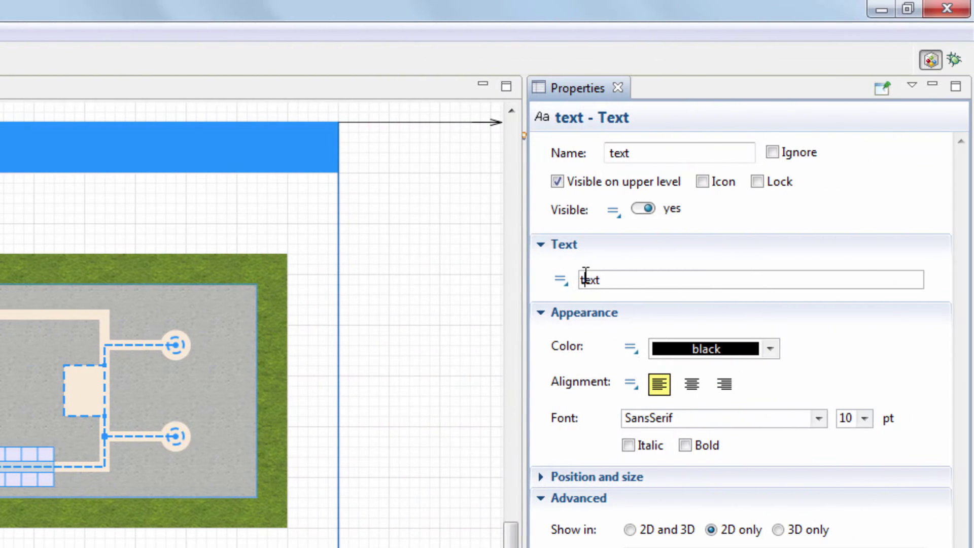
double_click(586, 279)
type("Model")
Step: Make the Model label white at font size 24, then bring up its Copy action
left_click(673, 343)
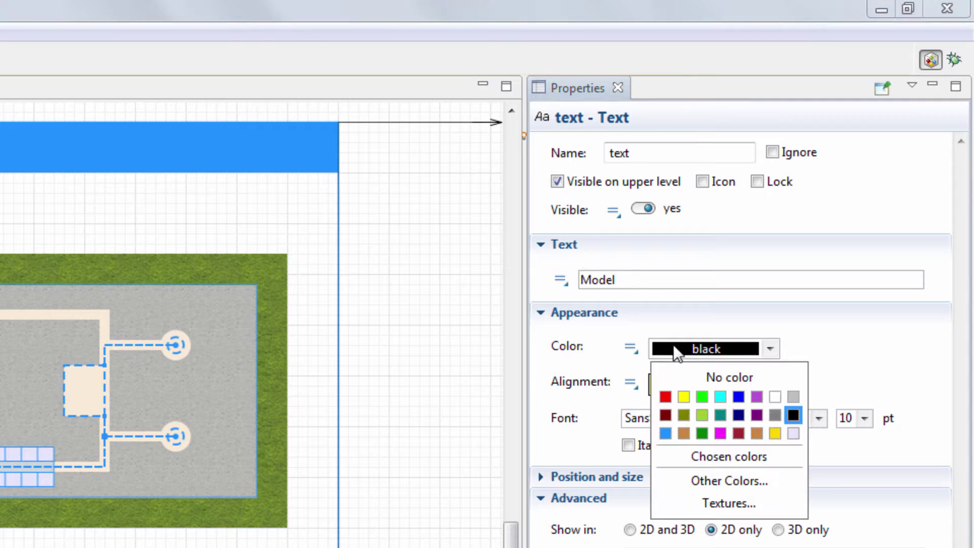
left_click(775, 397)
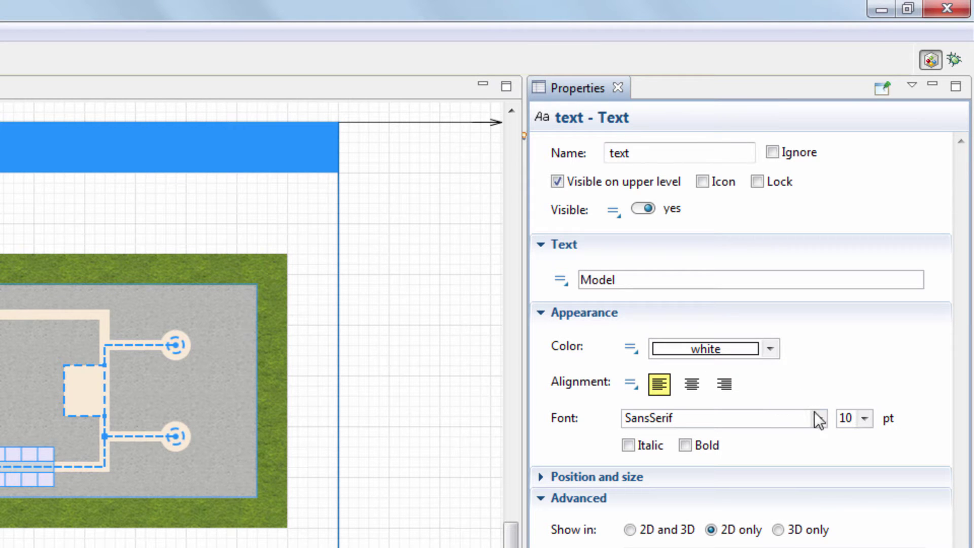
double_click(841, 418)
type("24")
left_click(422, 452)
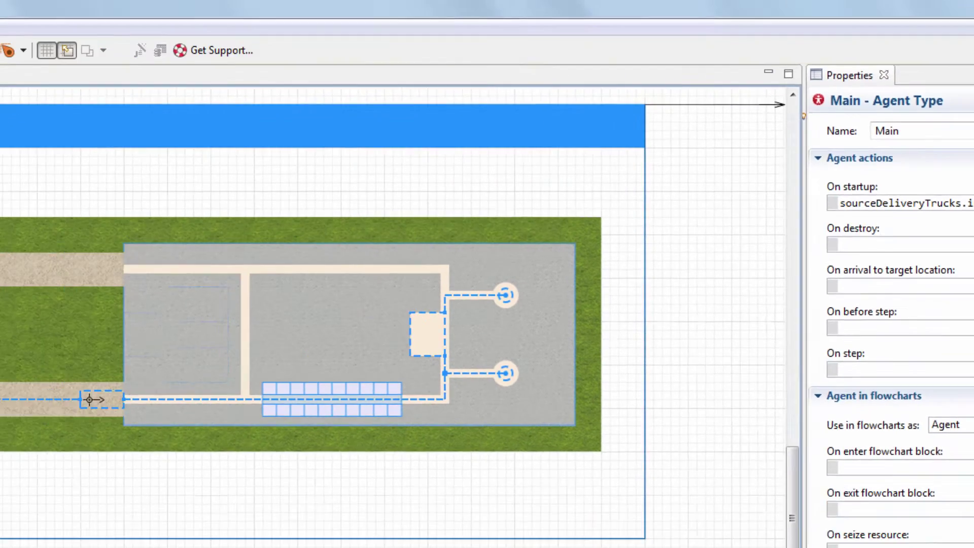
right_click(160, 112)
Step: Copy and paste the Model label into the blue bar and retype it as Logic
left_click(187, 136)
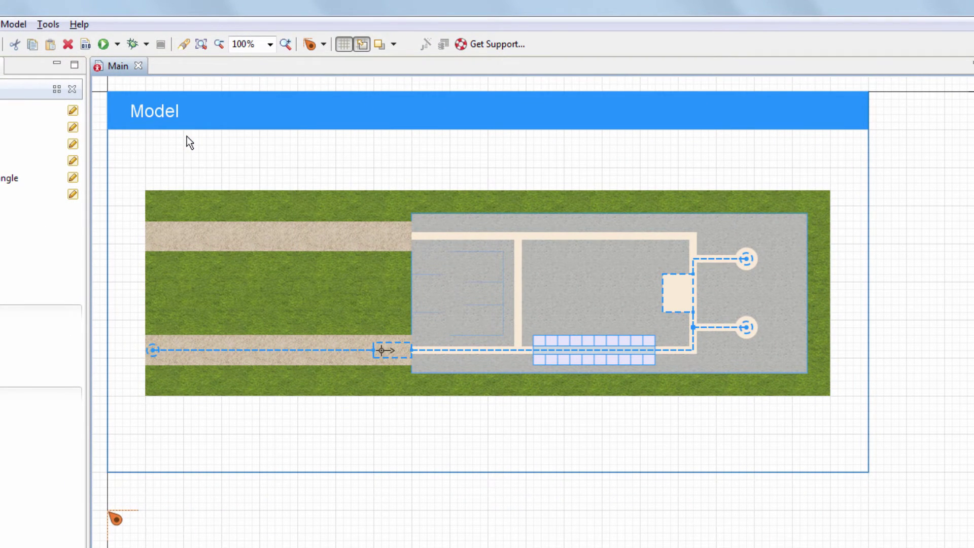
right_click(187, 136)
left_click(215, 179)
left_click_drag(226, 149, 359, 117)
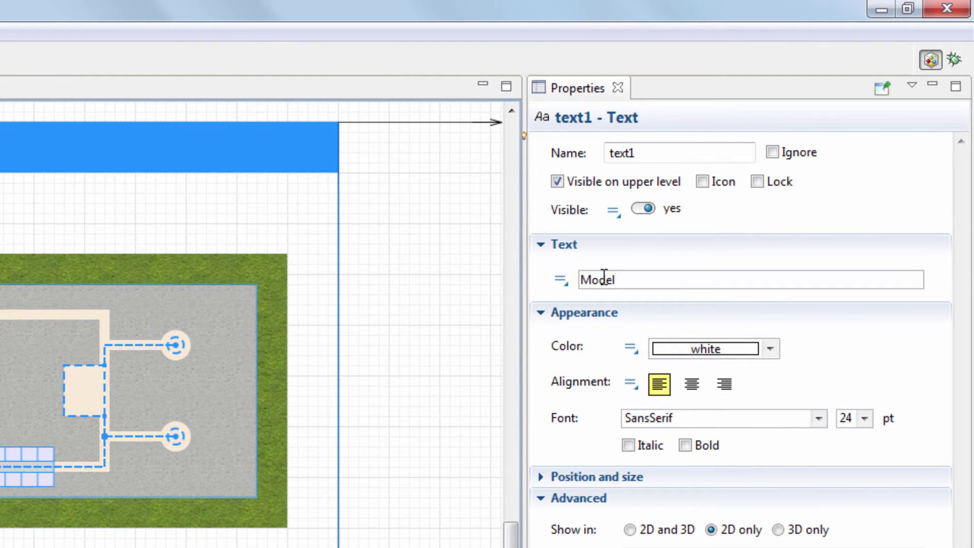
double_click(604, 280)
type("Logi")
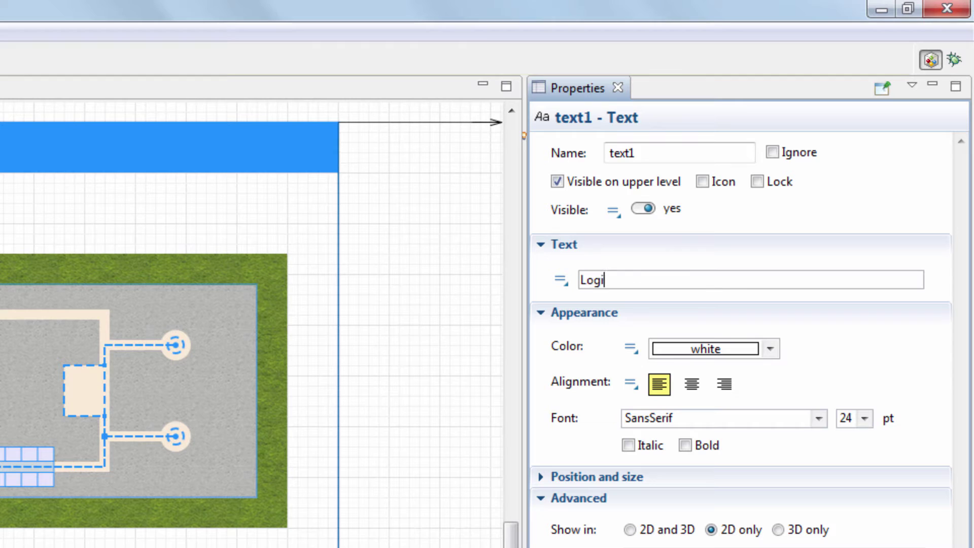
type("c")
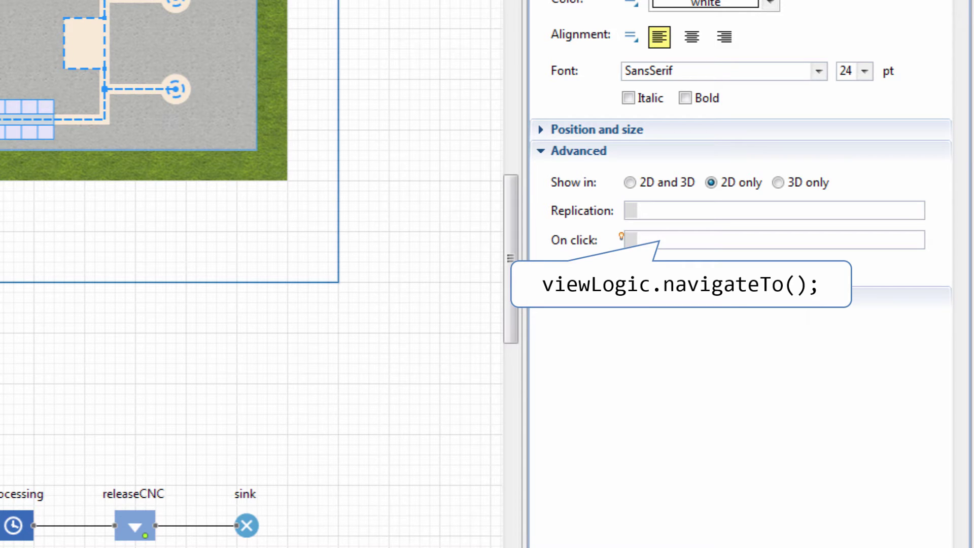
Step: Set the Logic label's On click to viewLogic.navigateTo(); with code completion
type("view")
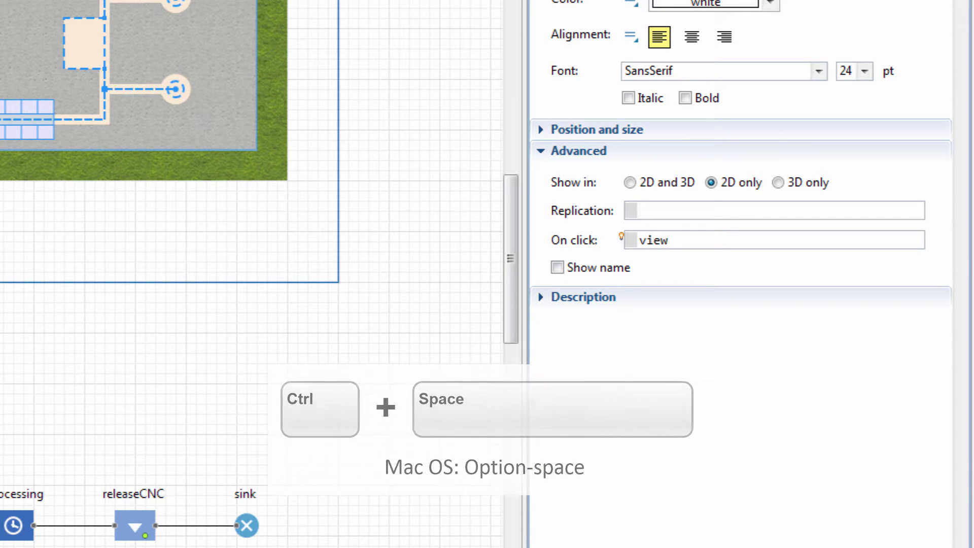
key("ctrl+space")
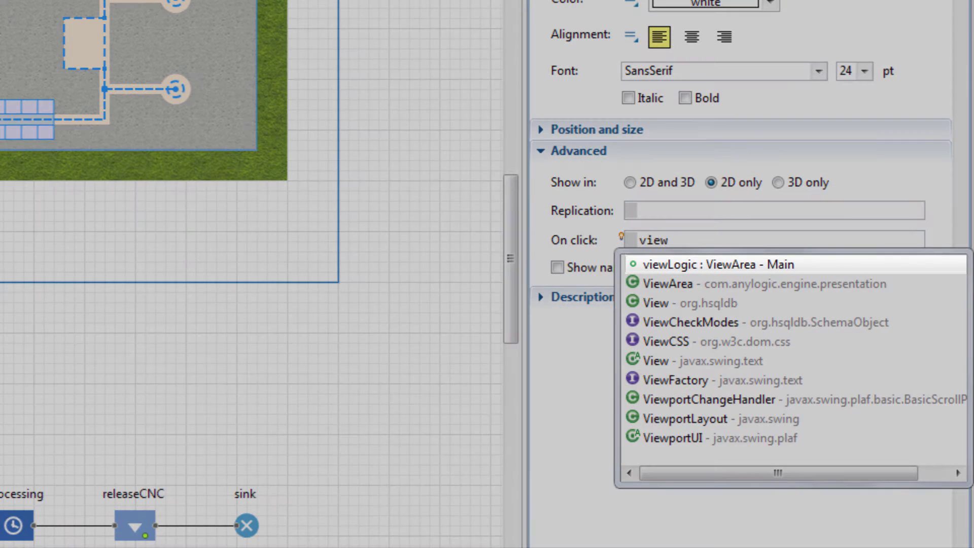
key("Return")
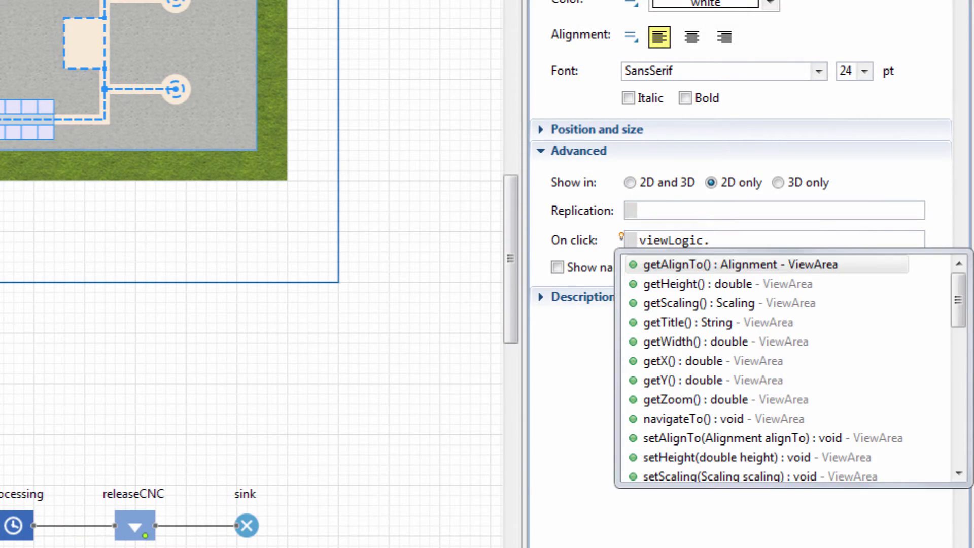
type("n")
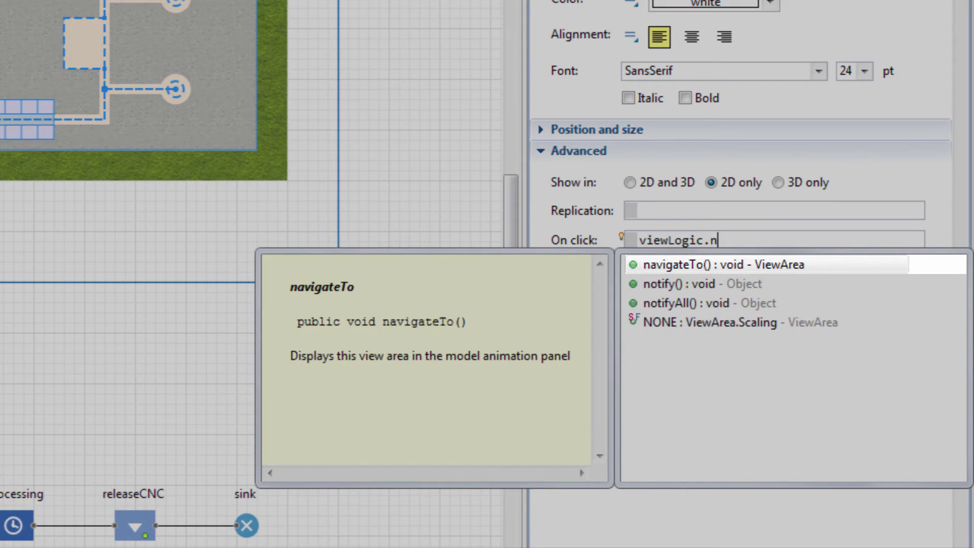
key("Return")
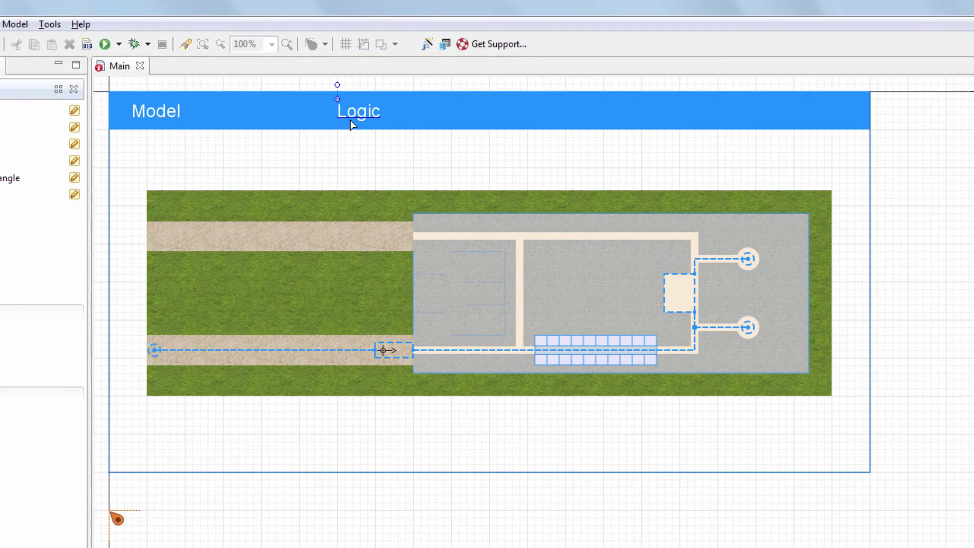
Step: Copy and paste the Logic label, placing the copy between Model and Logic
left_click(345, 109)
right_click(346, 110)
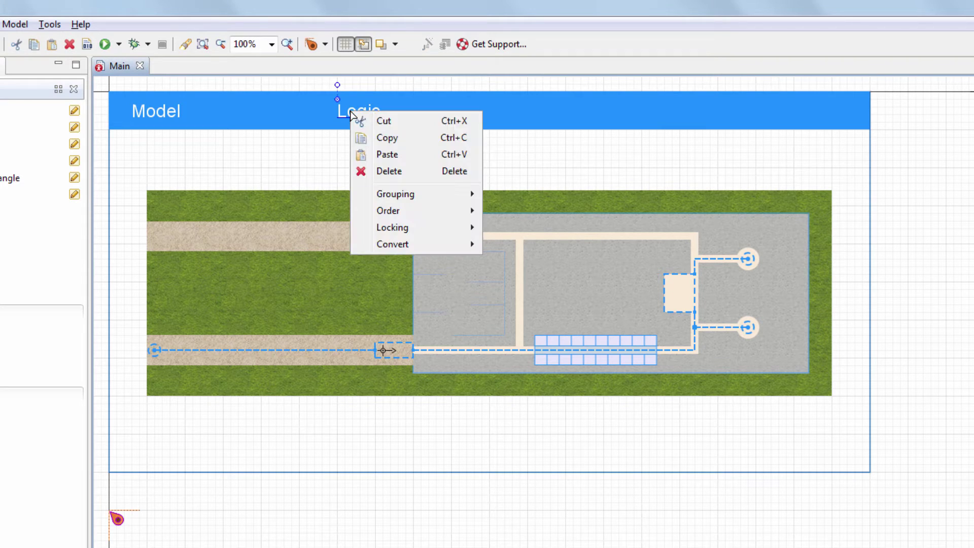
left_click(373, 136)
right_click(372, 135)
left_click(399, 177)
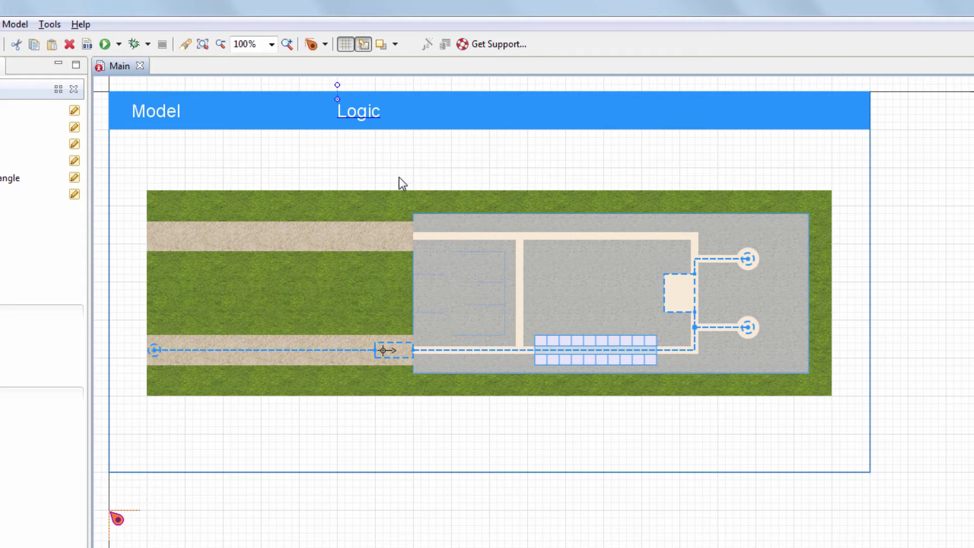
left_click_drag(397, 150, 242, 115)
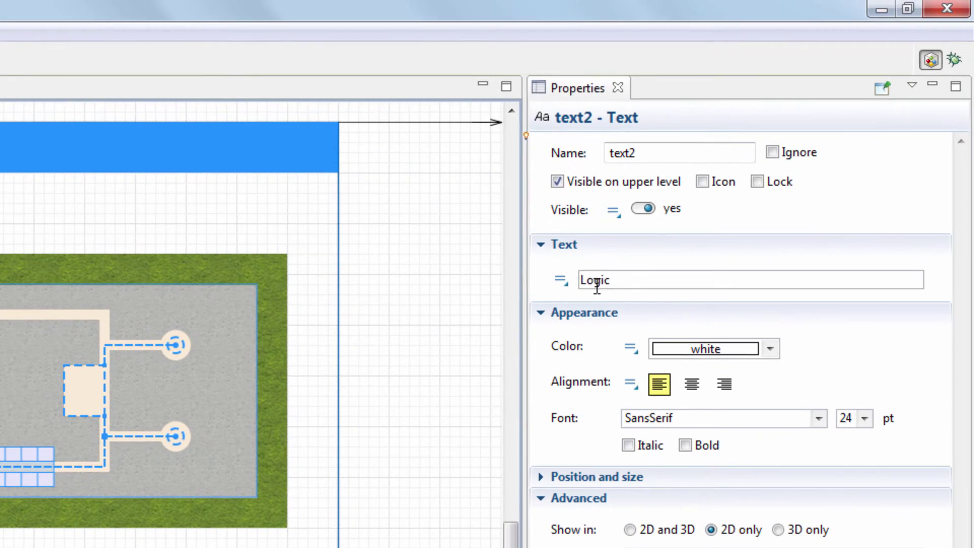
Step: Rename the copy Animation and change its On click target to _origin_VA
double_click(592, 280)
type("Animation")
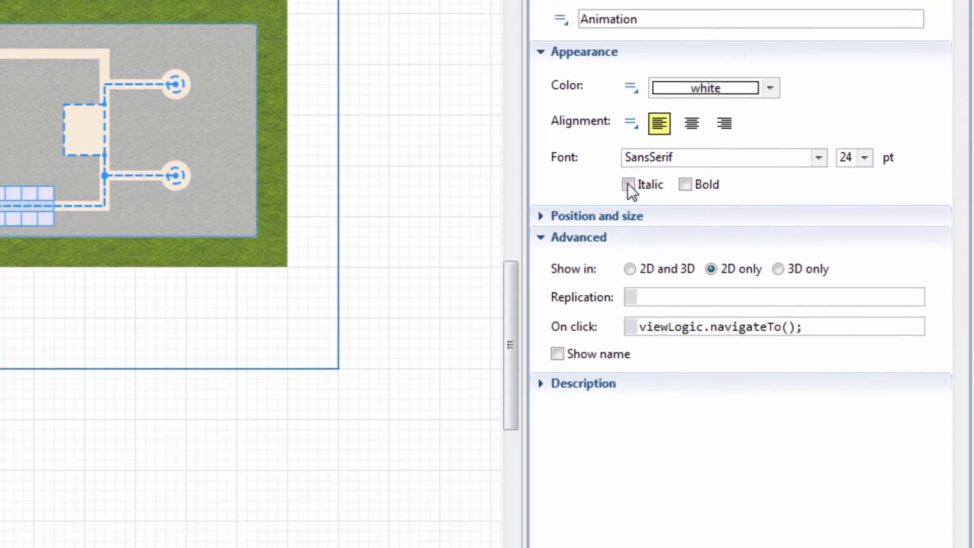
double_click(663, 258)
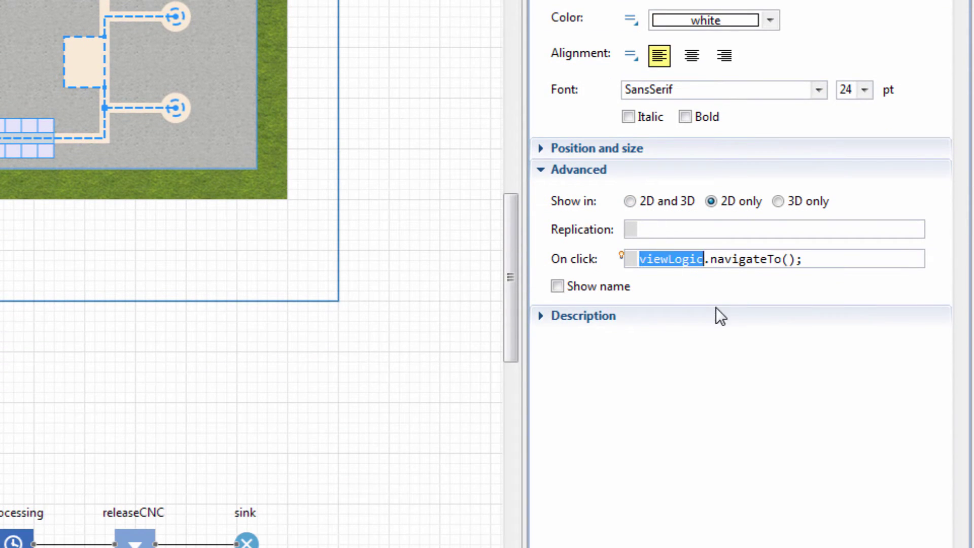
type("_origin_VA")
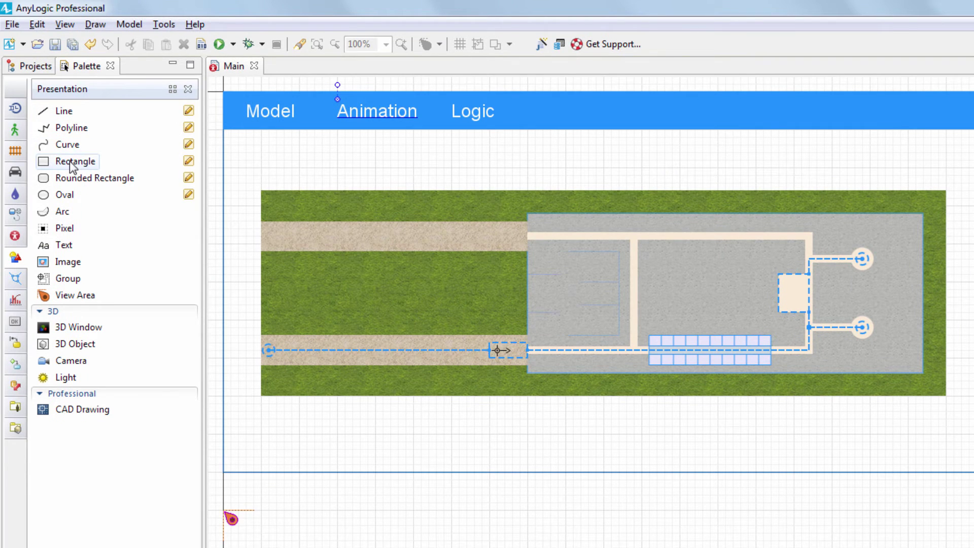
Step: Draw a rectangle in the header and stretch it over the Animation label
left_click_drag(93, 151, 323, 97)
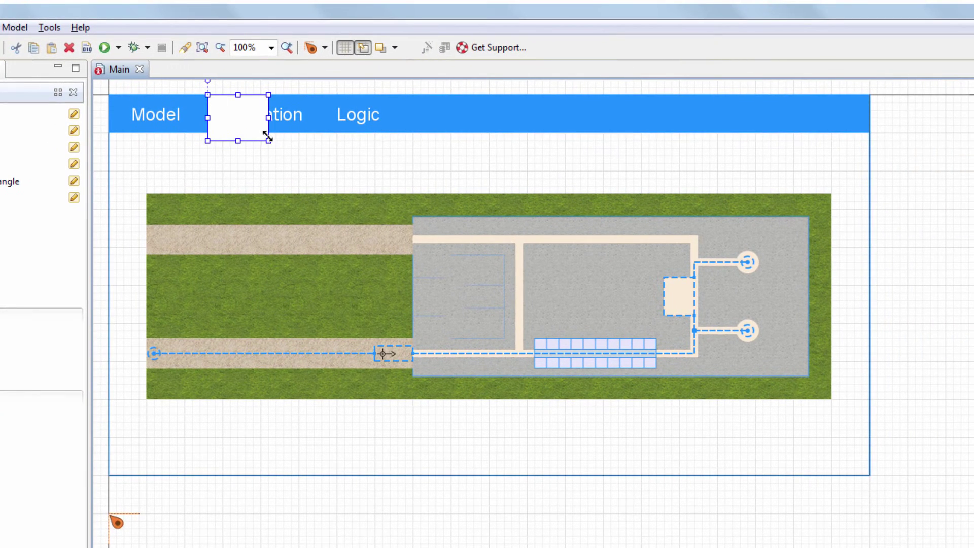
left_click_drag(382, 137, 408, 133)
left_click_drag(293, 136, 315, 135)
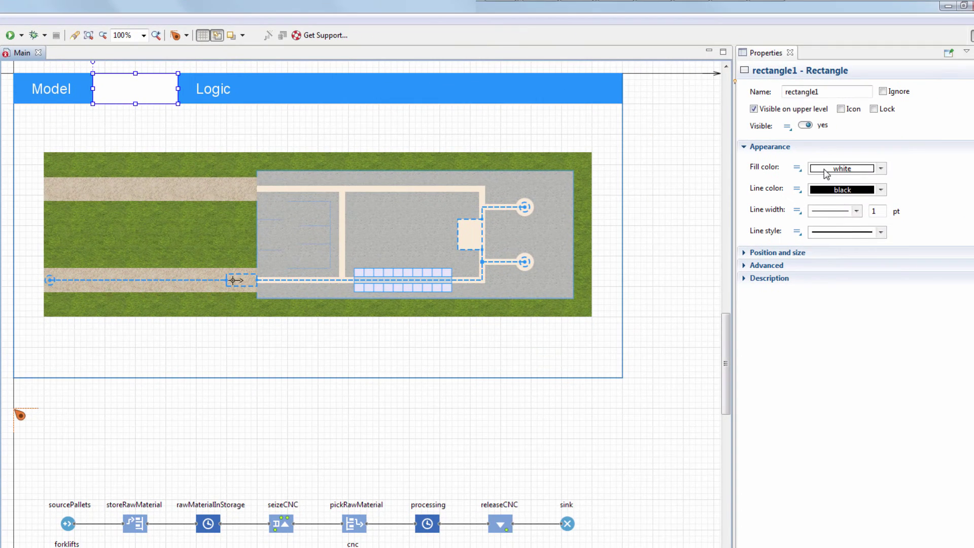
Step: Give the rectangle a lightSkyBlue fill and No color for its line
left_click(953, 188)
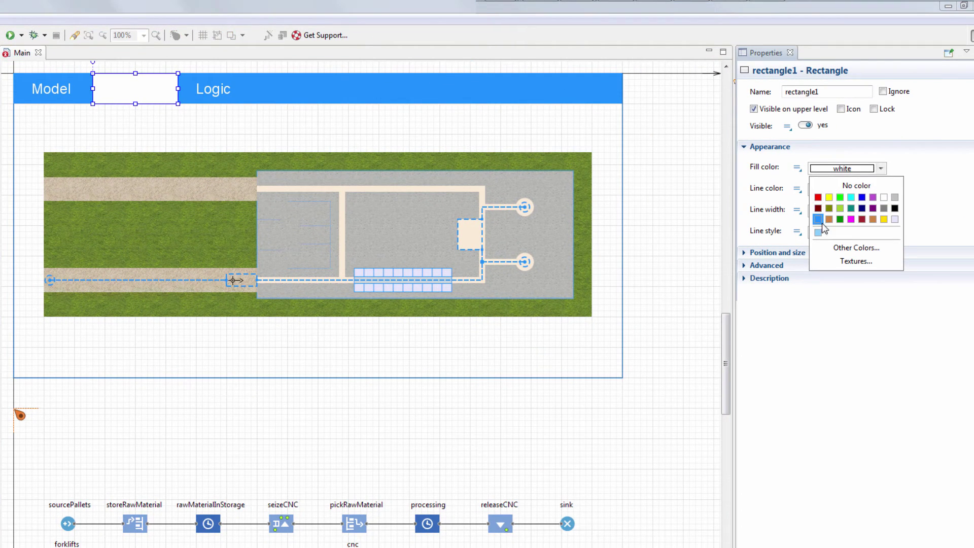
left_click(950, 264)
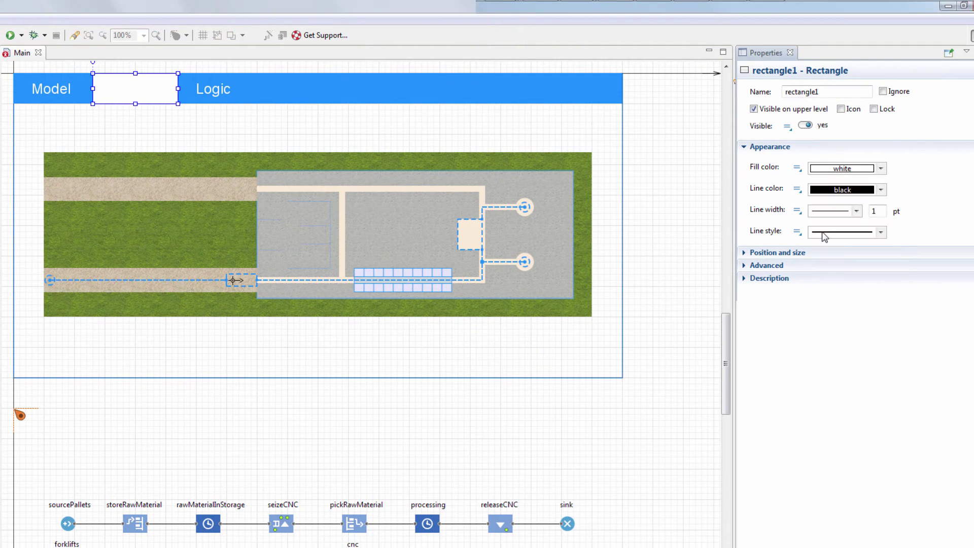
left_click(832, 196)
left_click(841, 208)
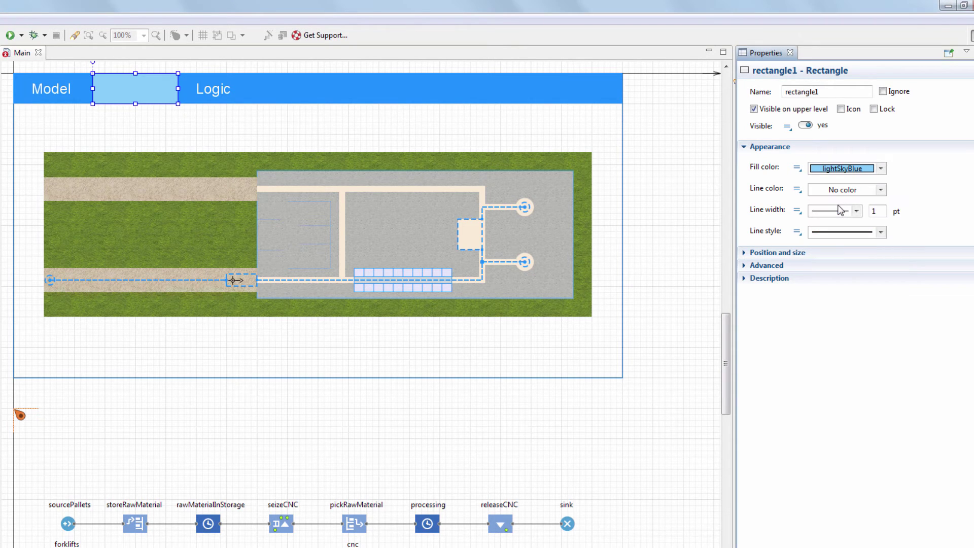
Step: Reorder the lightSkyBlue rectangle with Order > Bring Forward so it sits above the ribbon, behind Animation
right_click(164, 84)
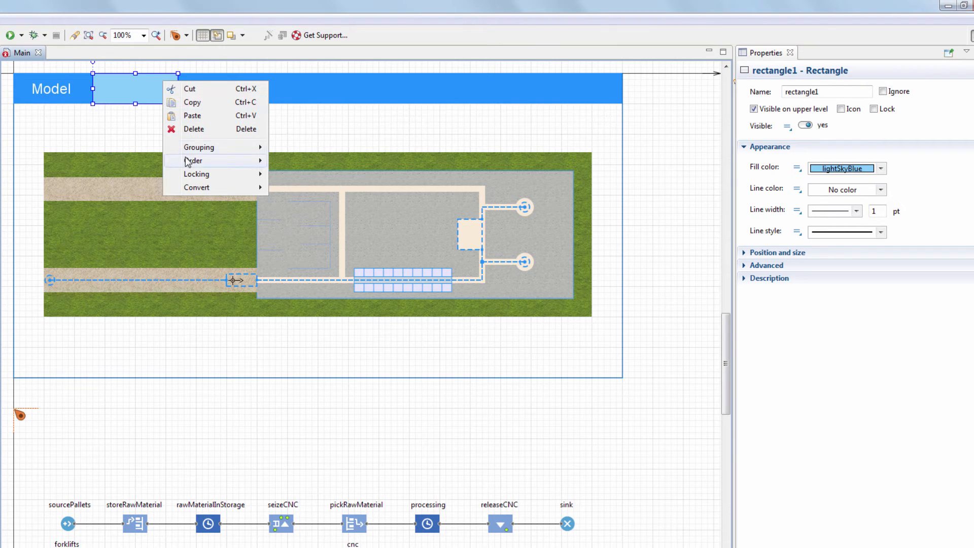
mouse_move(189, 163)
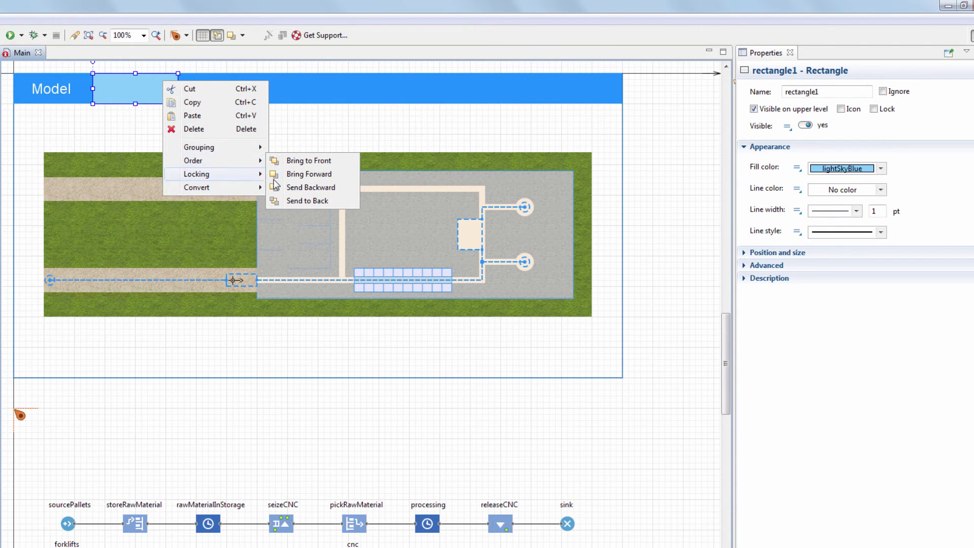
left_click(291, 203)
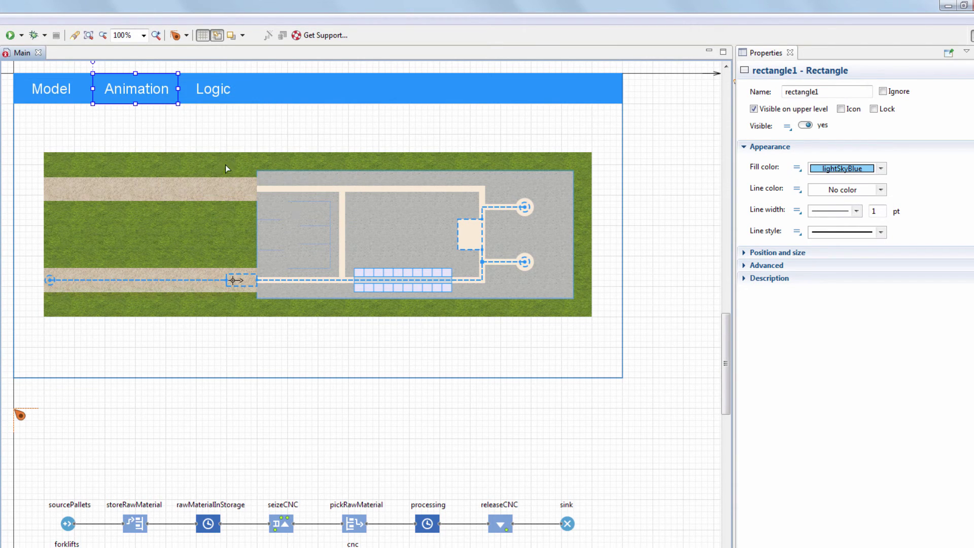
right_click(169, 105)
mouse_move(231, 182)
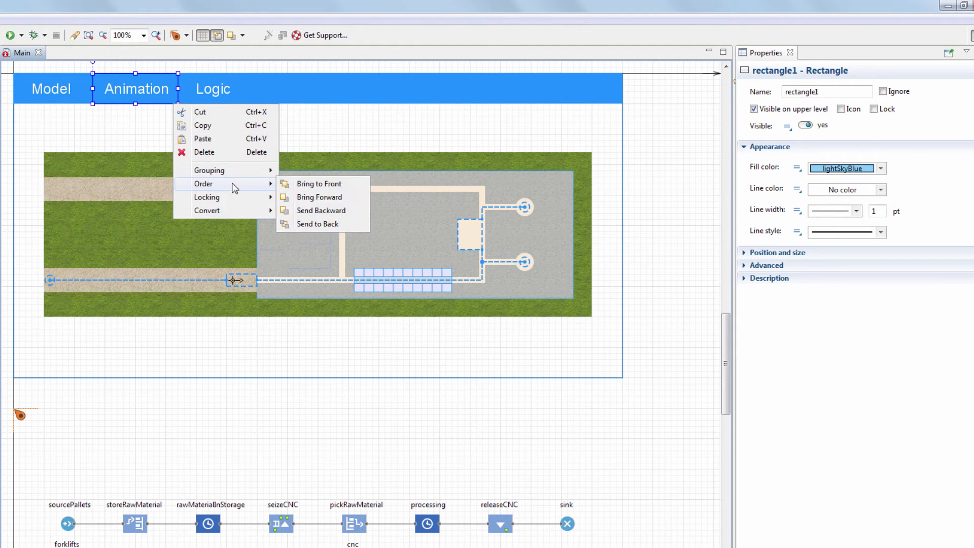
left_click(311, 199)
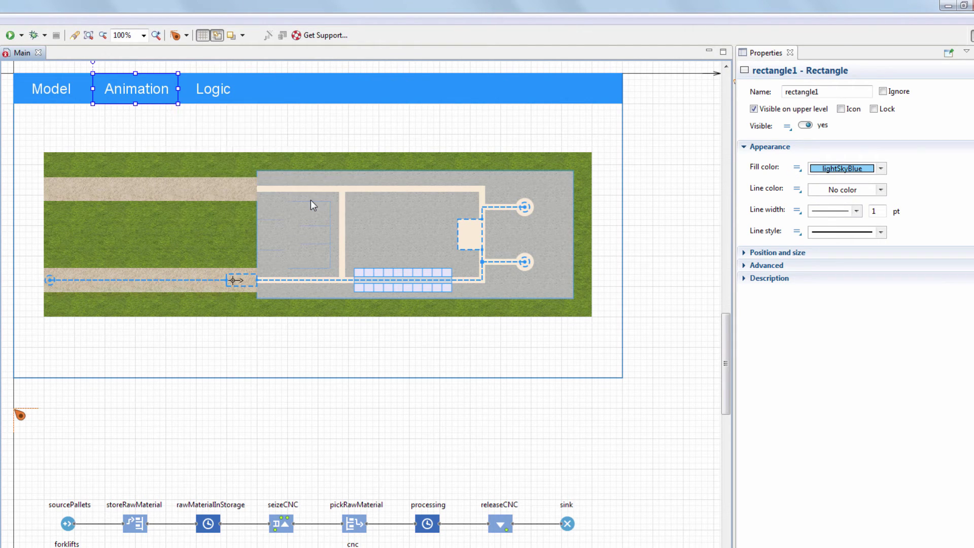
left_click(208, 130)
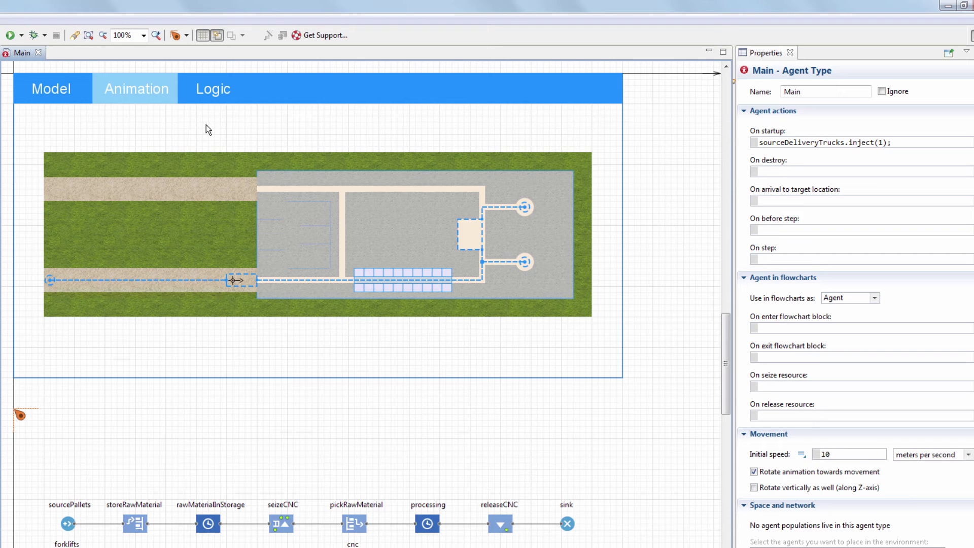
Step: Copy and paste the Model label, moving the copy to the ribbon's right side
left_click(54, 92)
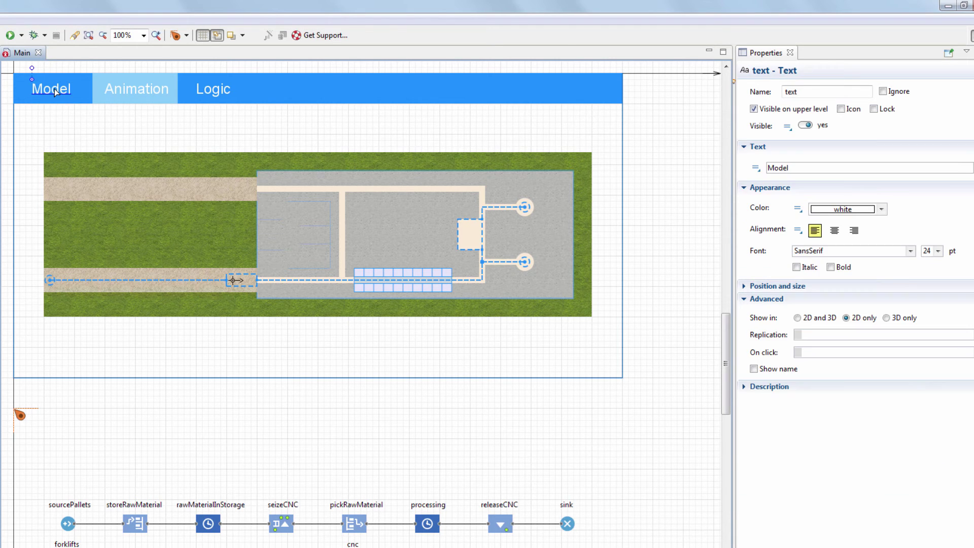
right_click(55, 90)
left_click(72, 109)
right_click(72, 109)
left_click(76, 142)
left_click_drag(100, 122, 463, 94)
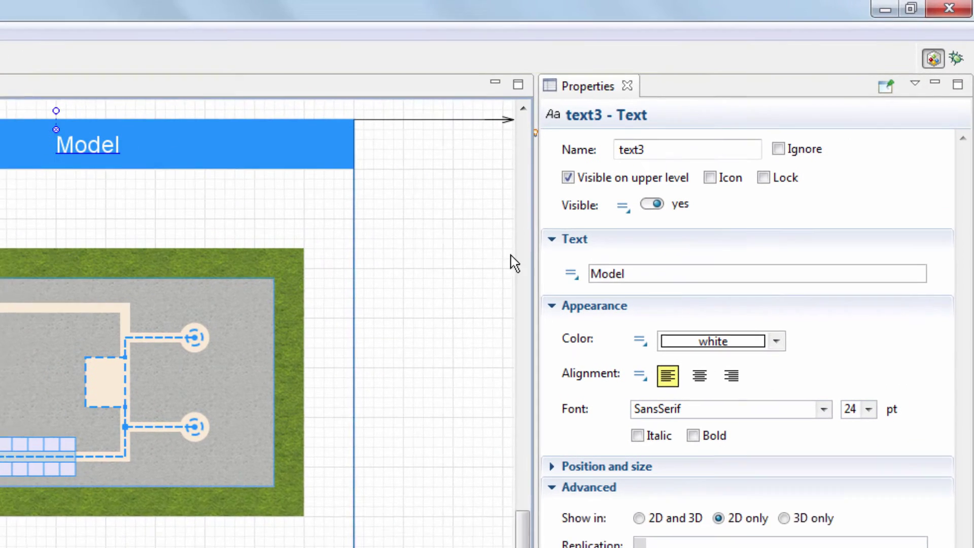
Step: Retype the copied label as Date, then make its text the dynamic value date()
left_click(604, 274)
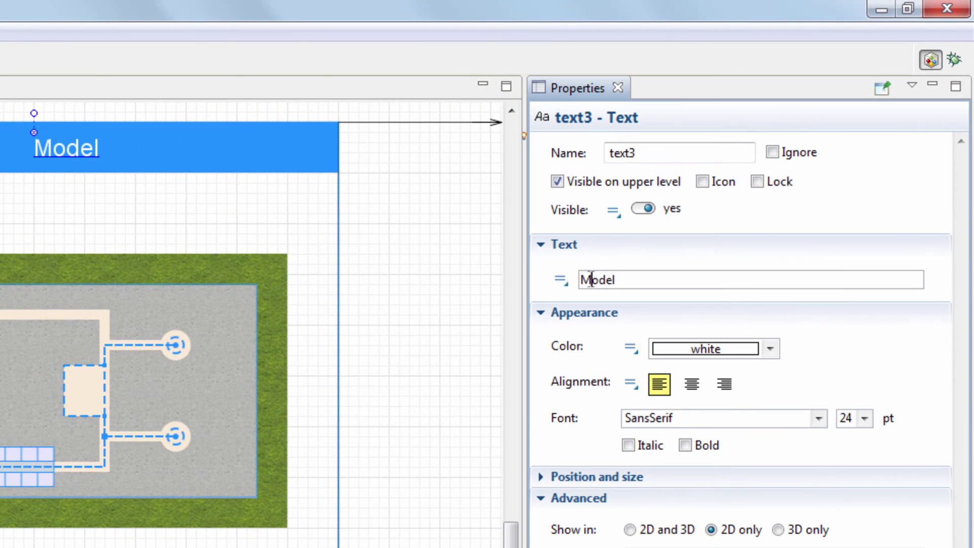
double_click(604, 274)
type("Date")
key("Return")
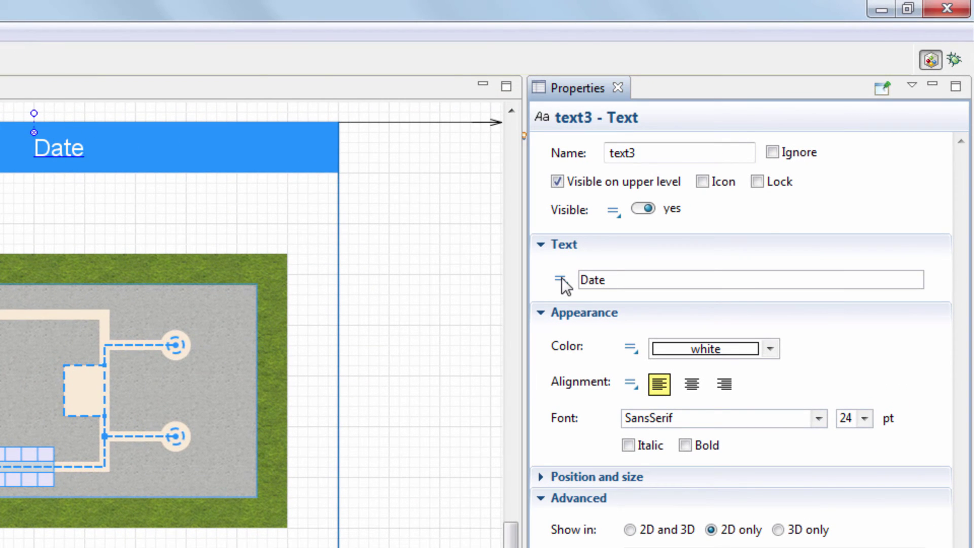
left_click(562, 279)
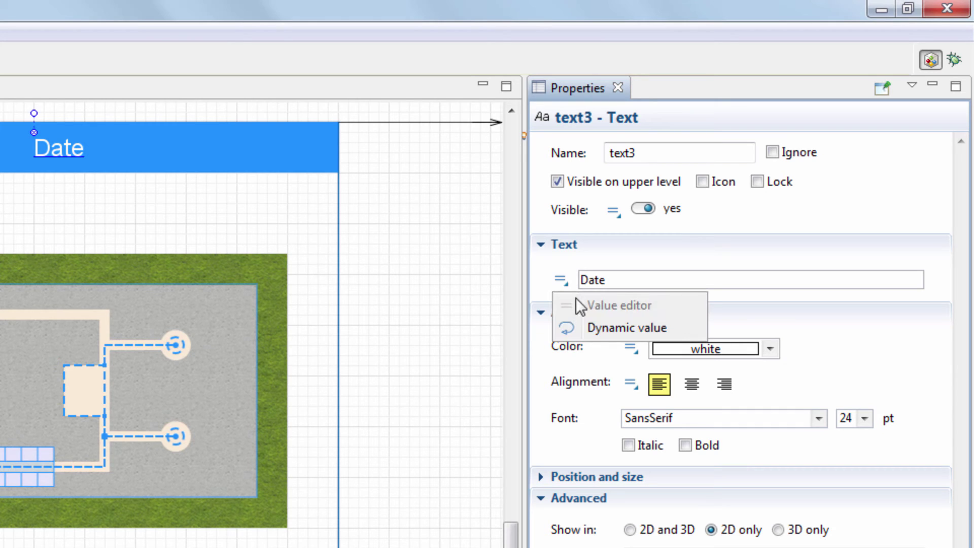
left_click(589, 324)
left_click(656, 279)
type("date")
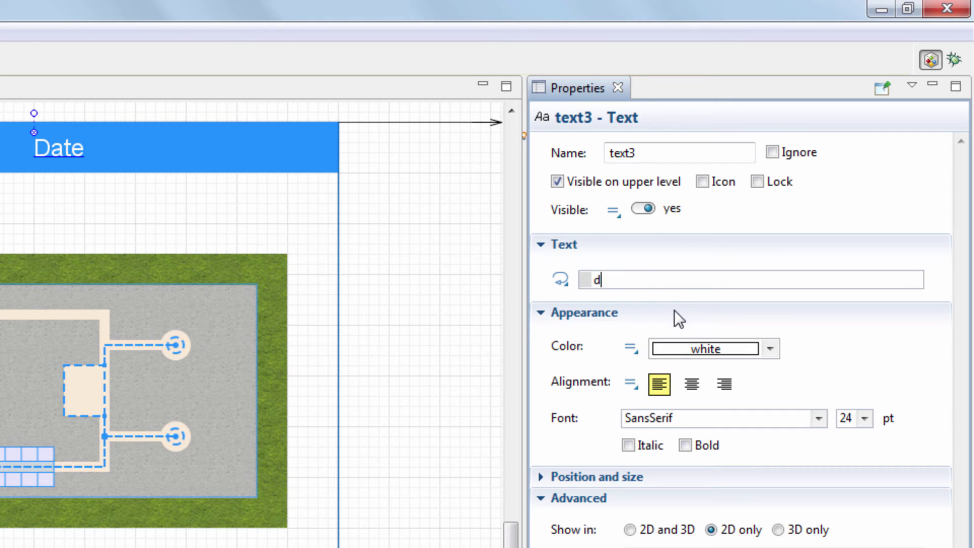
type("()")
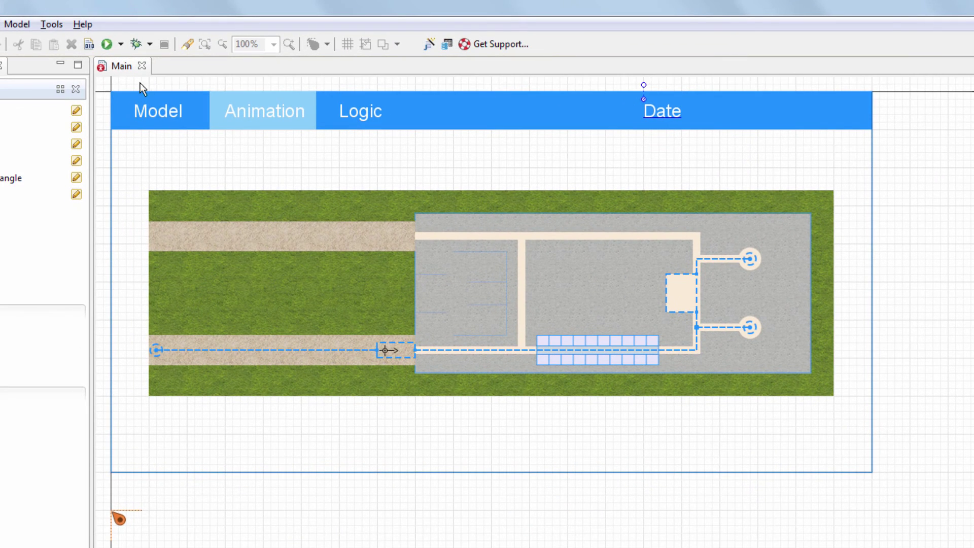
Step: Copy the whole ribbon with its labels and paste it at the top of the flowchart's view area
left_click_drag(103, 84, 888, 147)
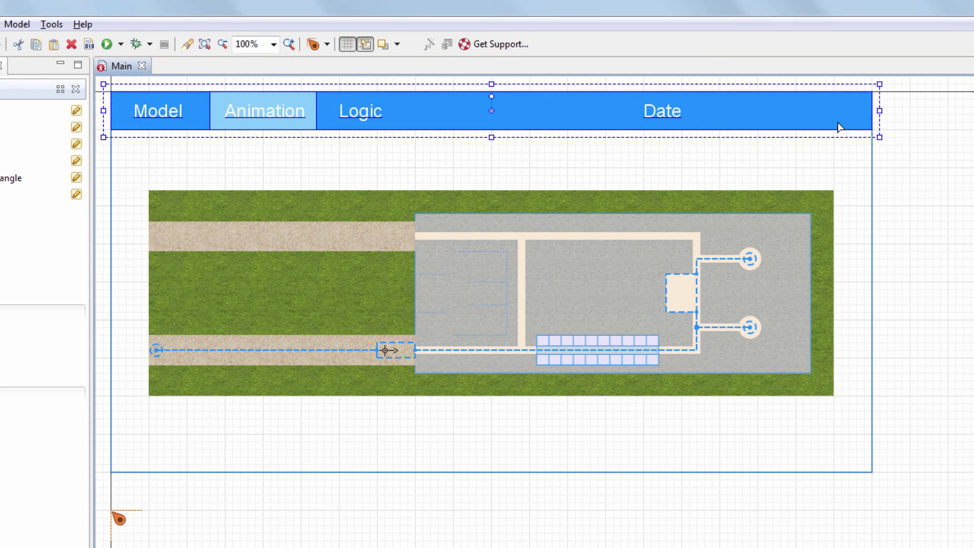
right_click(838, 127)
left_click(866, 149)
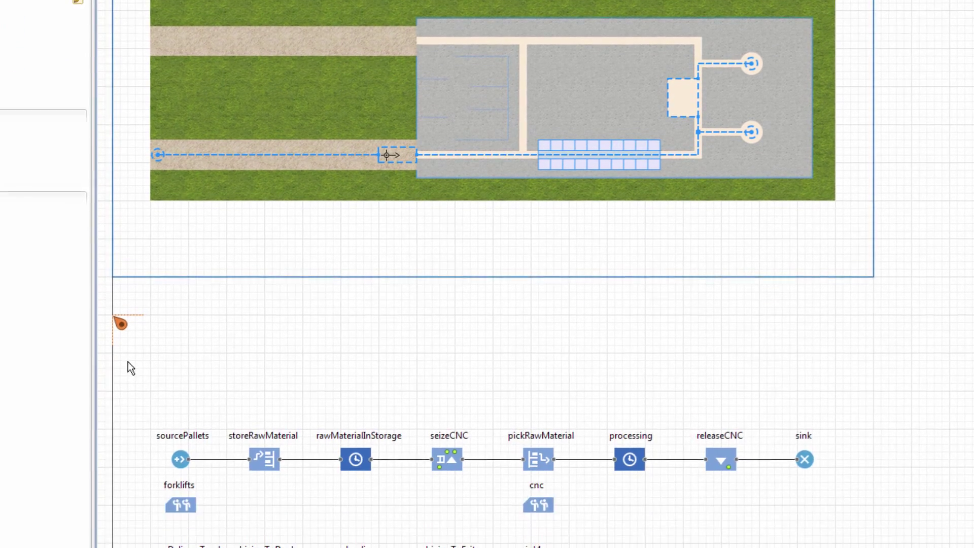
right_click(131, 368)
left_click(167, 406)
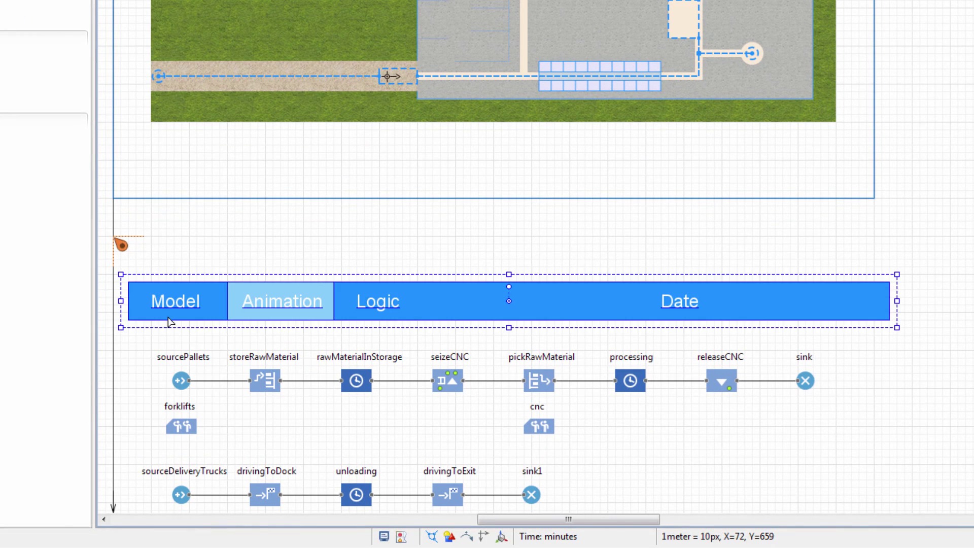
left_click_drag(170, 307, 158, 264)
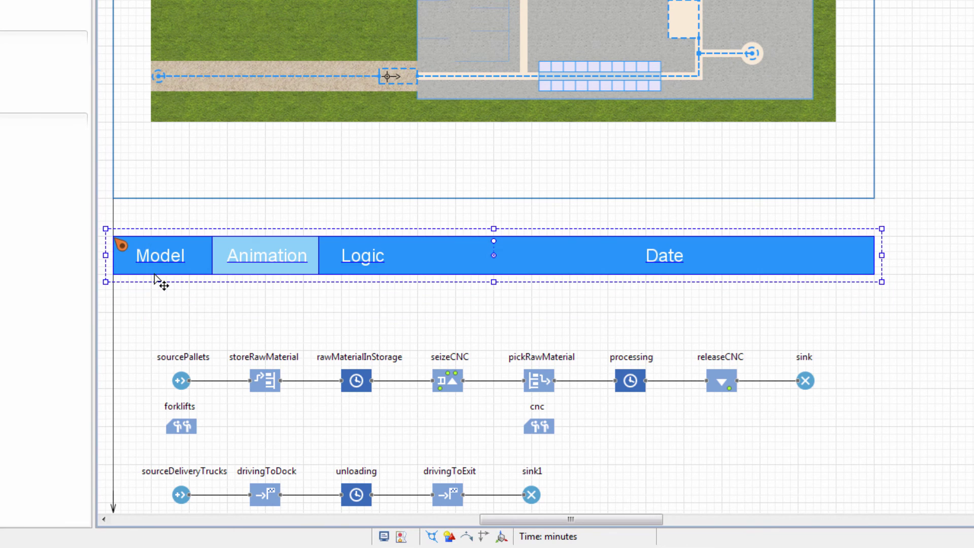
Step: Move the copied ribbon's light-blue highlight onto Logic and narrow it to fit
left_click(180, 299)
left_click(220, 274)
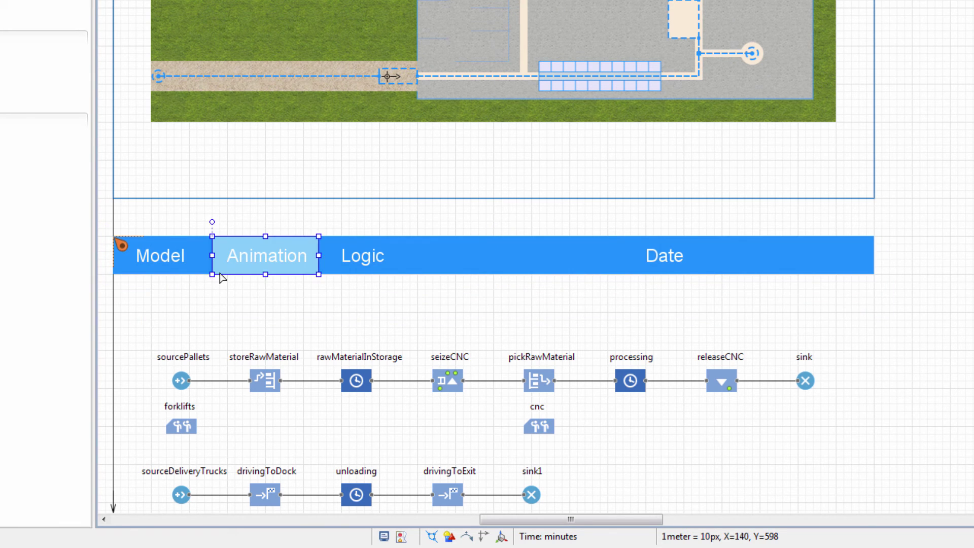
left_click_drag(220, 277, 369, 273)
left_click_drag(425, 255, 403, 262)
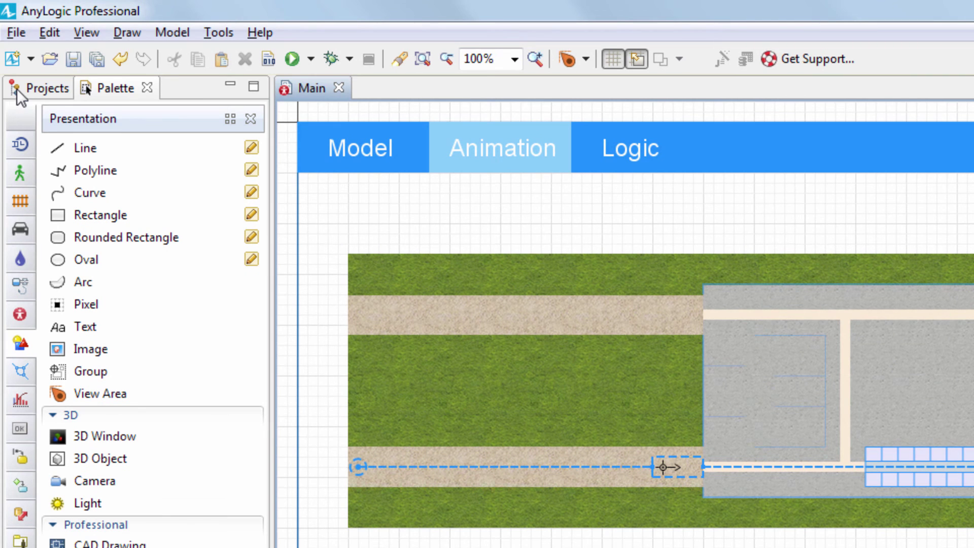
Step: In the Simulation: Main experiment's Window settings, uncheck Enable panning and Enable zoom
left_click(21, 90)
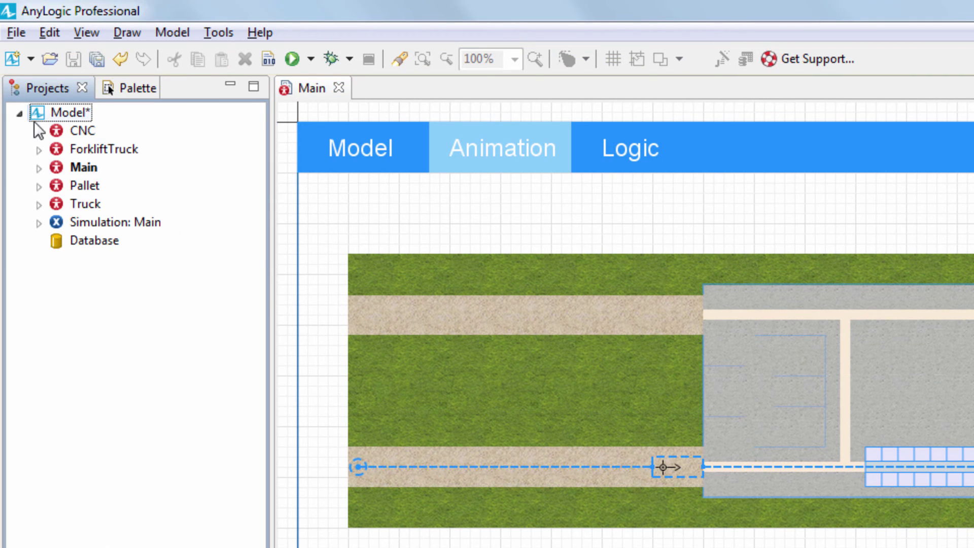
left_click(84, 225)
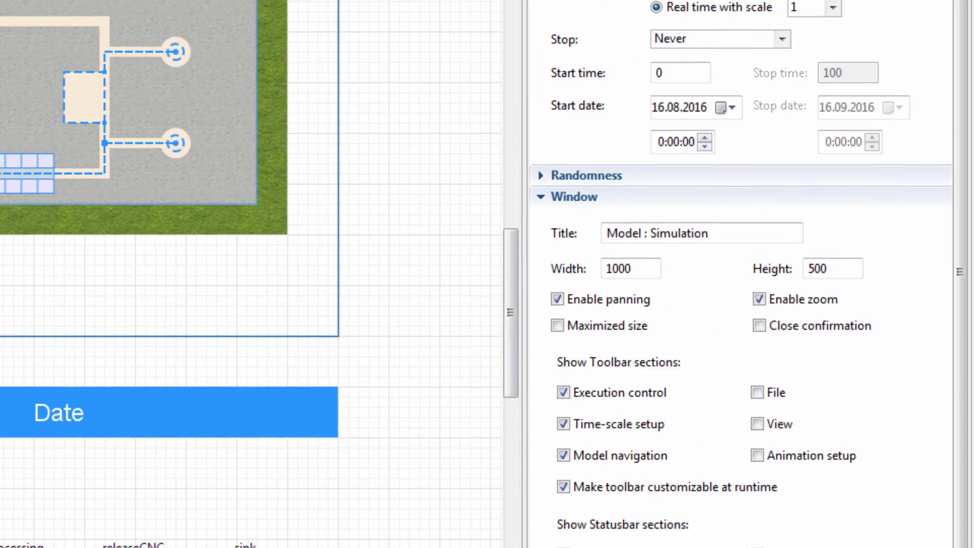
left_click(570, 303)
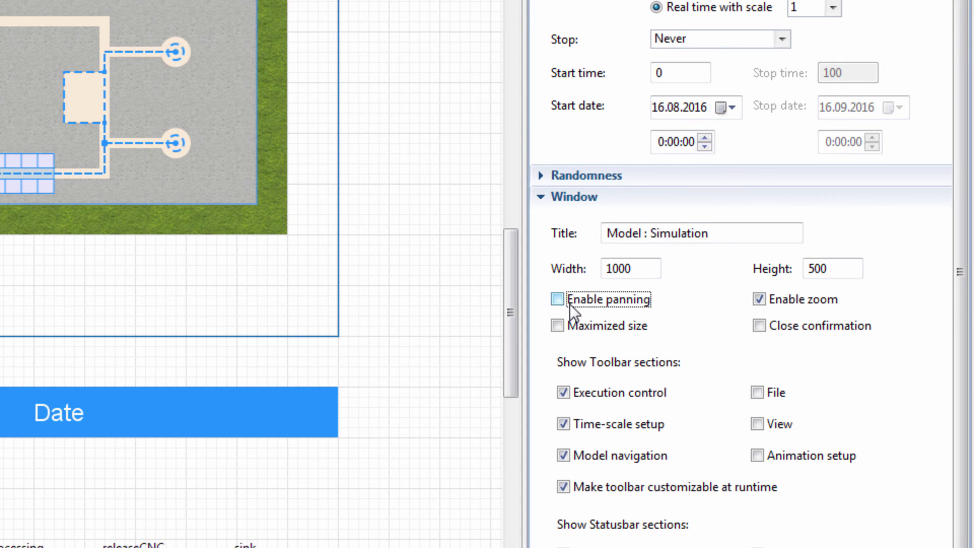
left_click(768, 300)
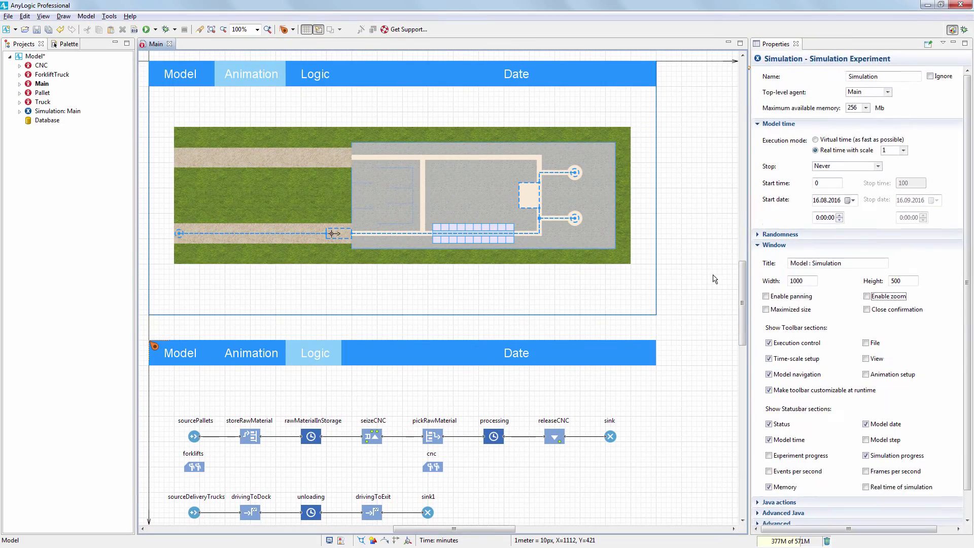
left_click(370, 234)
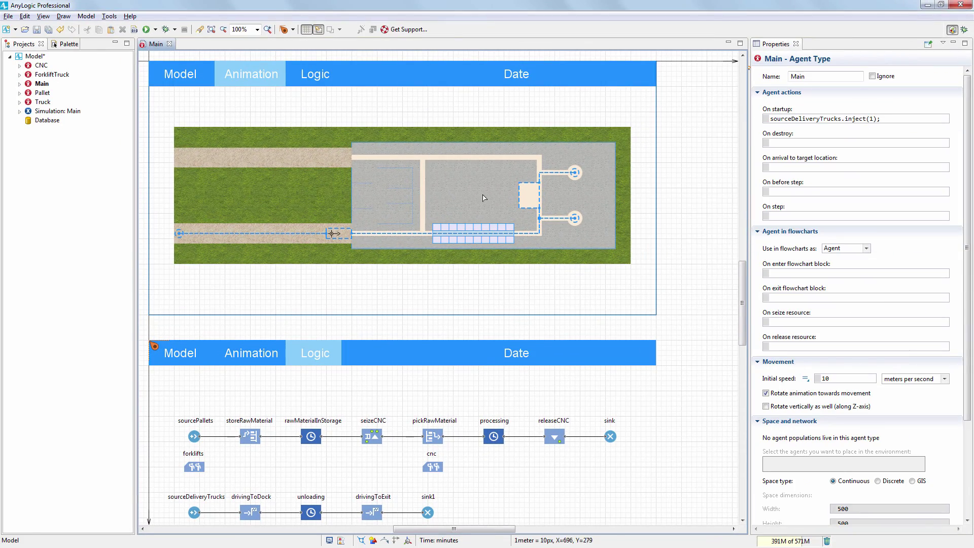
left_click(147, 30)
left_click(146, 30)
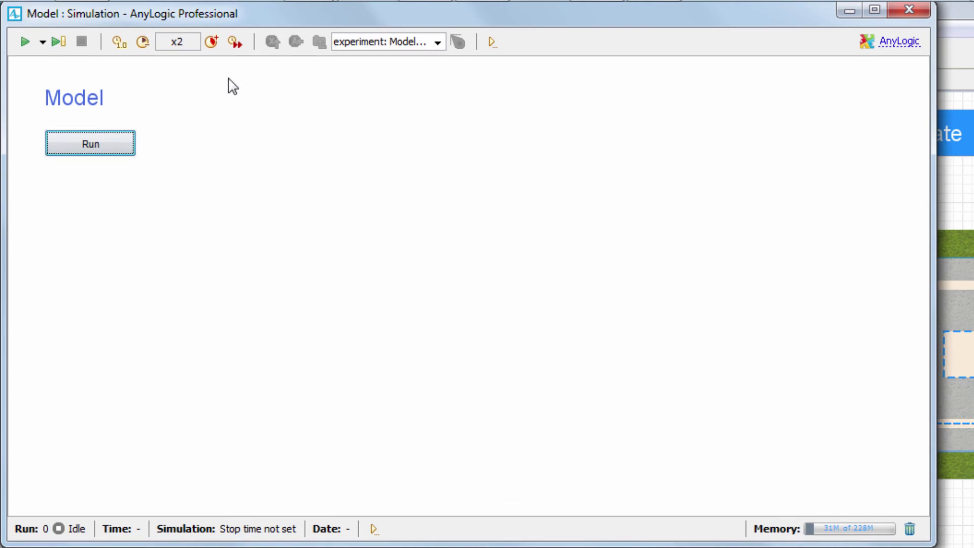
left_click(118, 143)
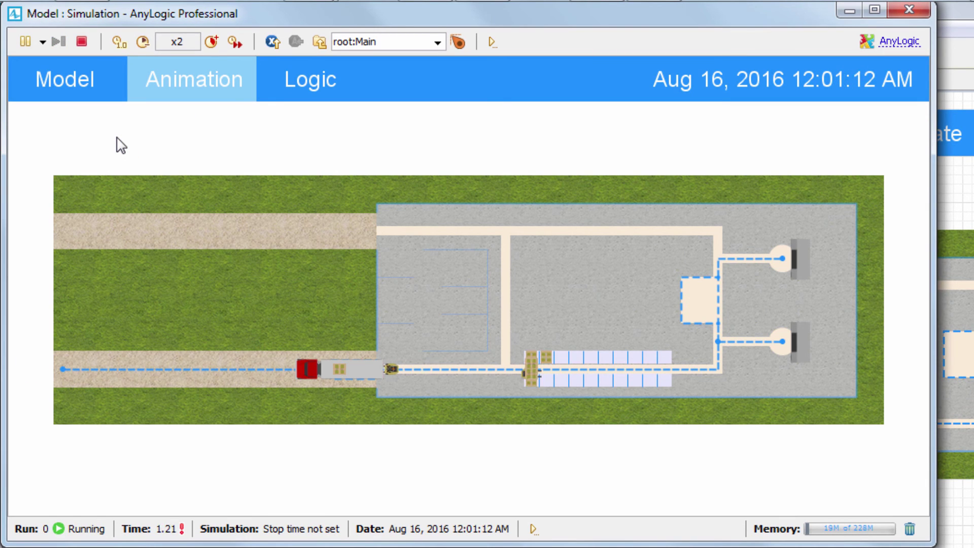
left_click(308, 82)
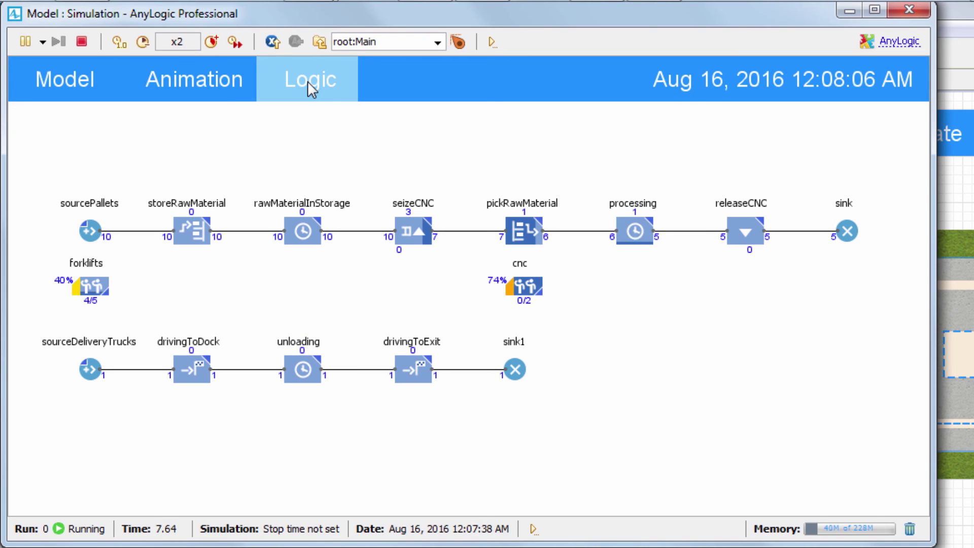
left_click(216, 81)
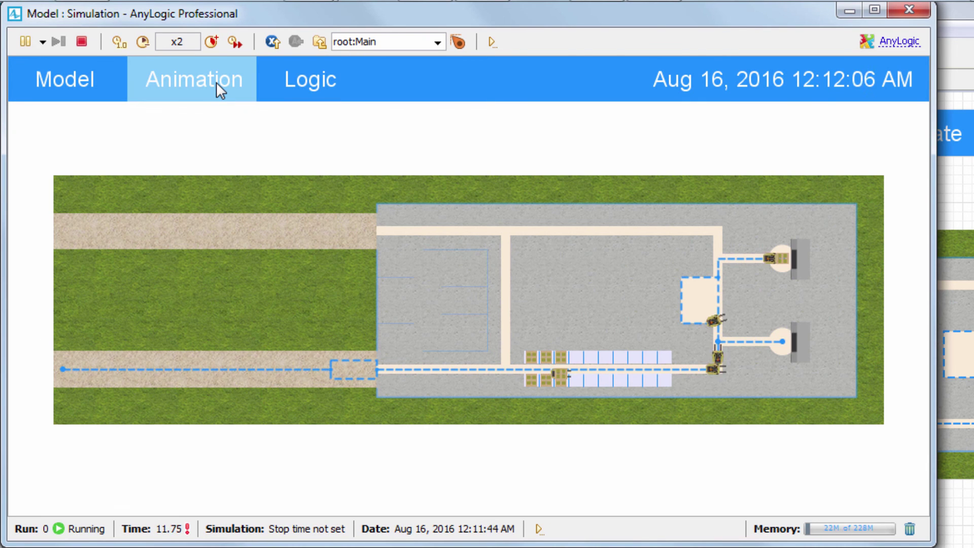
left_click(900, 12)
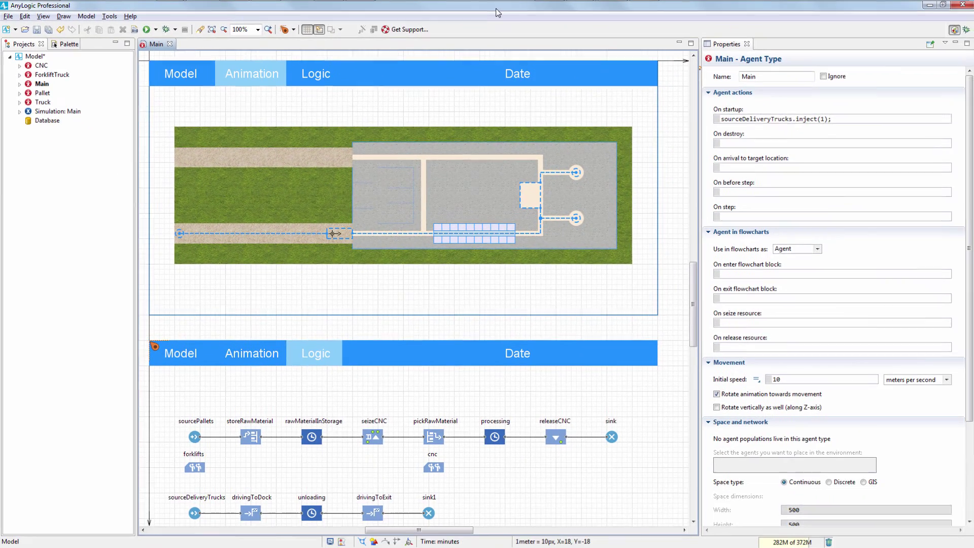